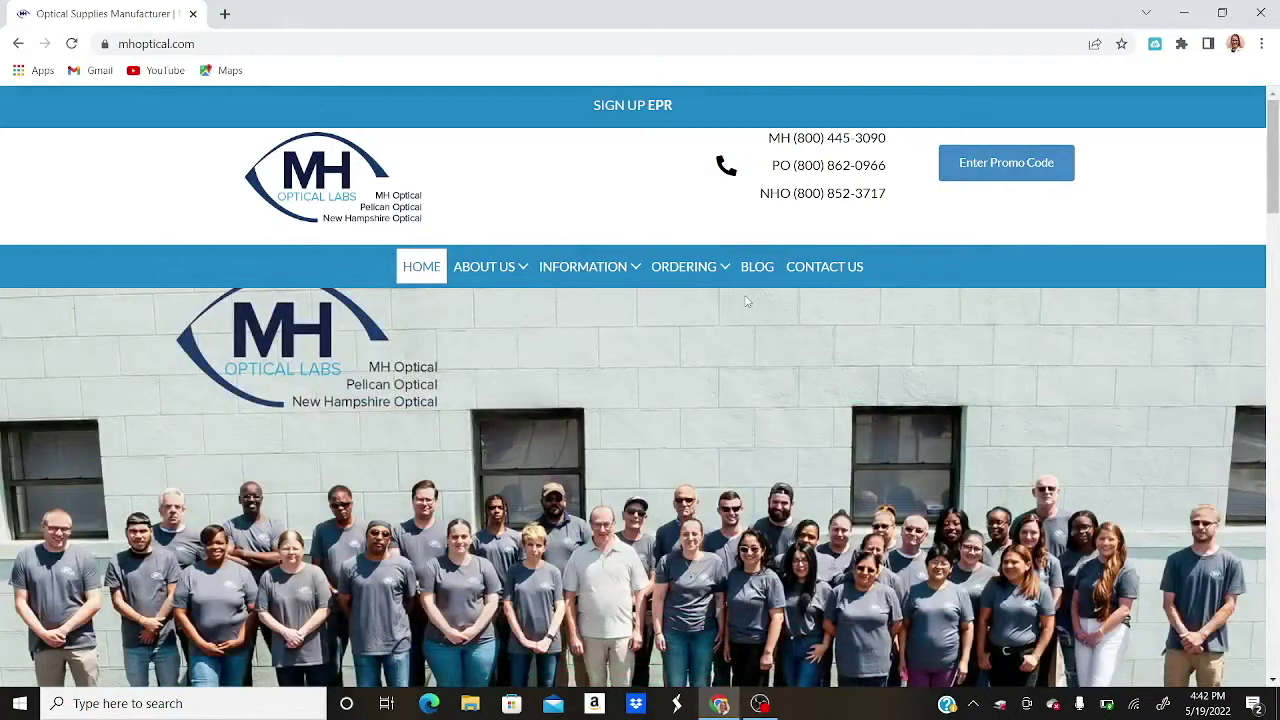
# Go to ORDERING > ENHANCED 3.0 LOGIN to reach the Lablink login page
pyautogui.moveTo(700, 266)
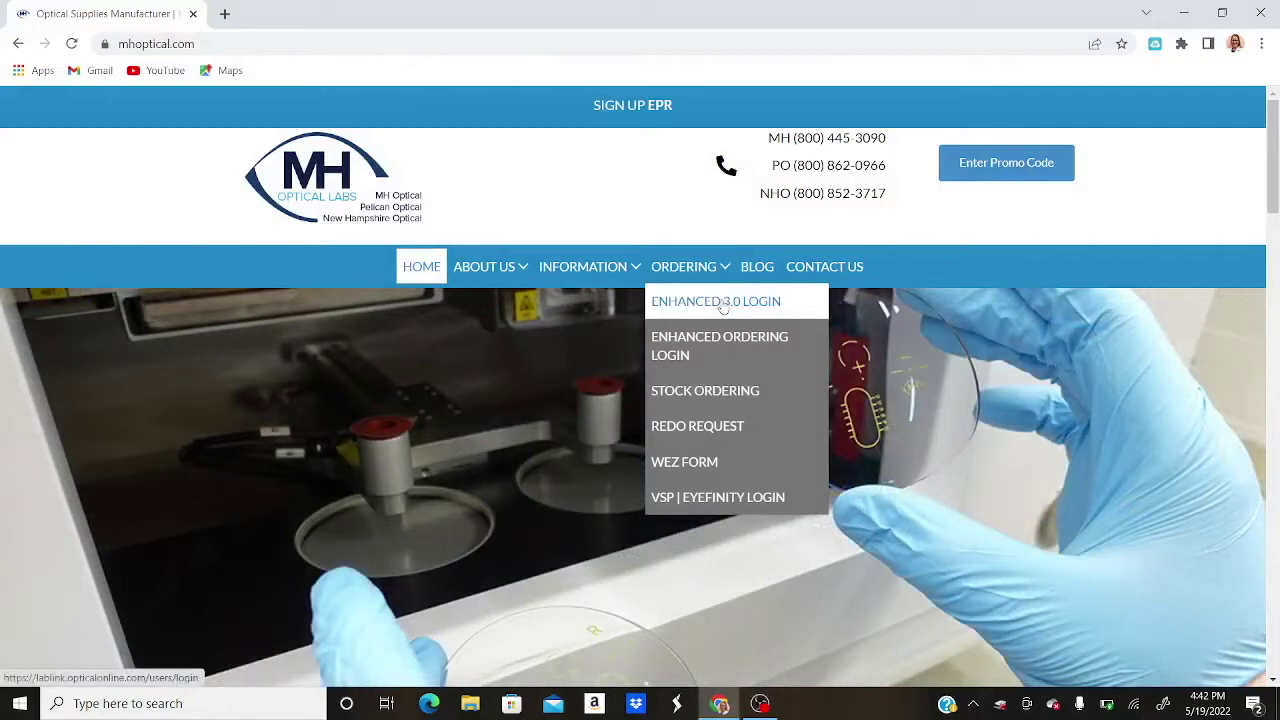
pyautogui.click(723, 303)
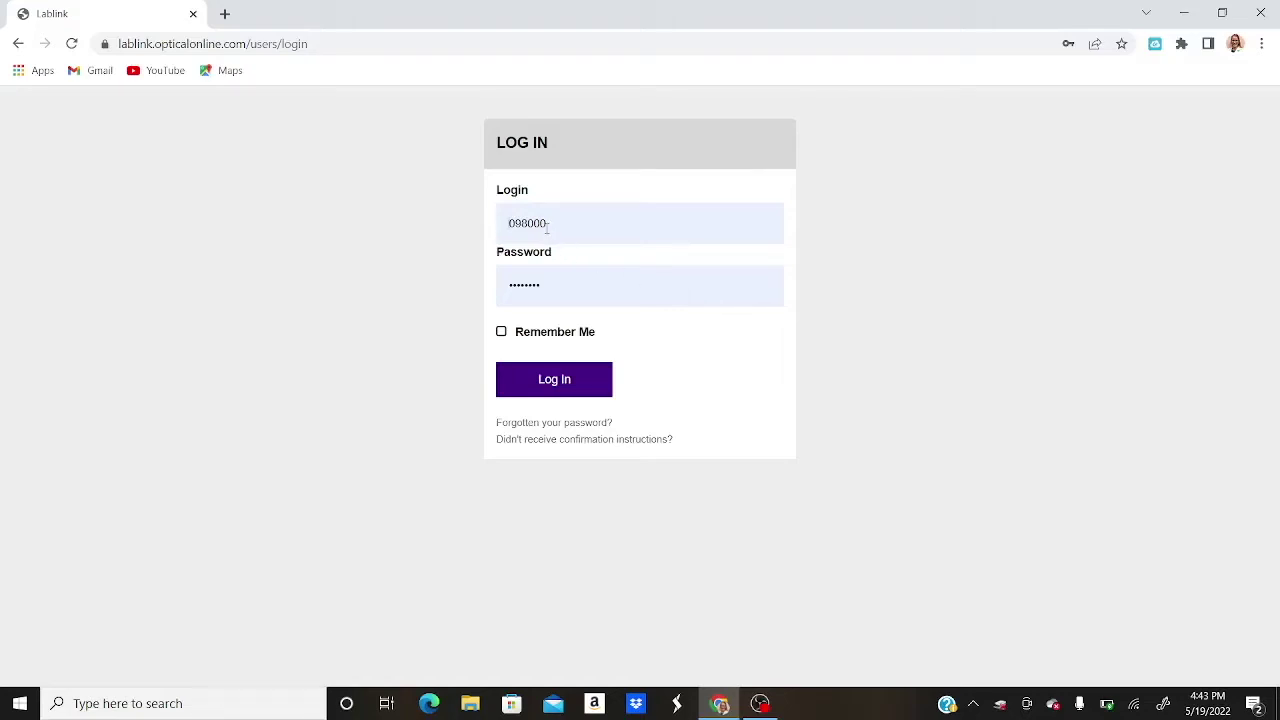
# Log in to the Lablink test account with Remember Me ticked
pyautogui.click(502, 336)
pyautogui.click(555, 376)
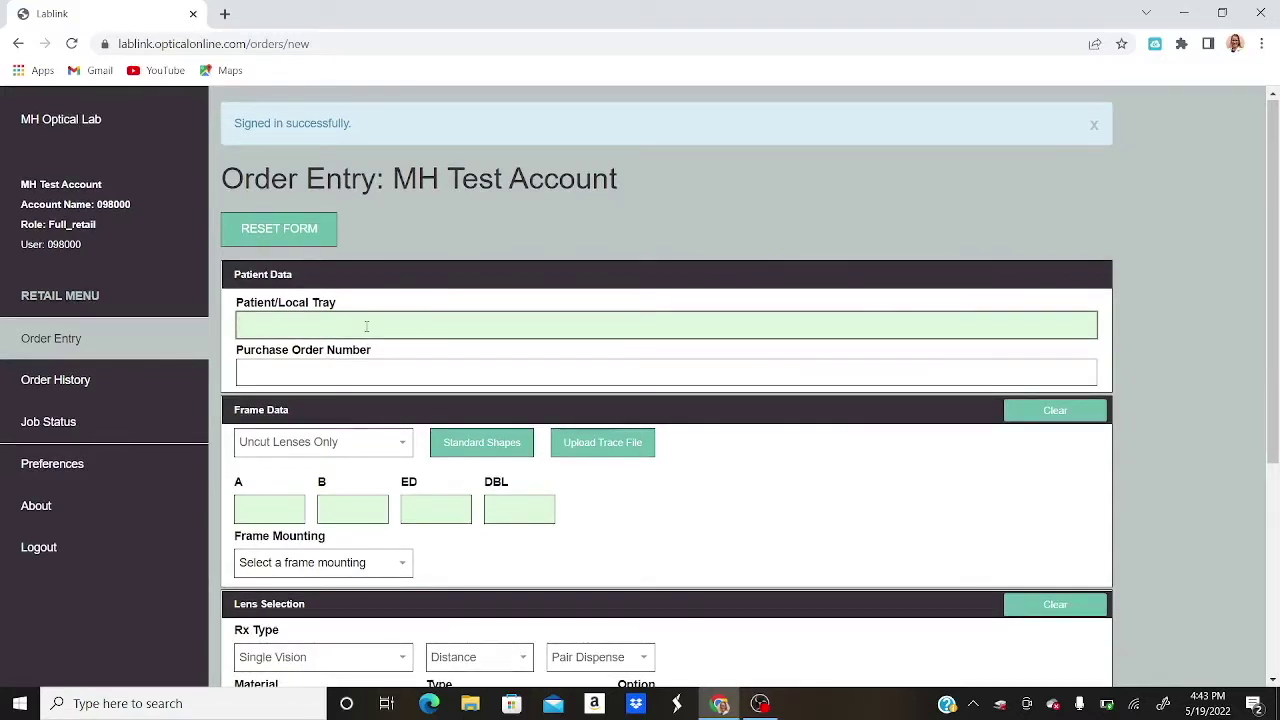
# Type 'Test Job' as the patient/local tray name on the order form
pyautogui.write('Test Job')
pyautogui.scroll(-1, 388, 421)
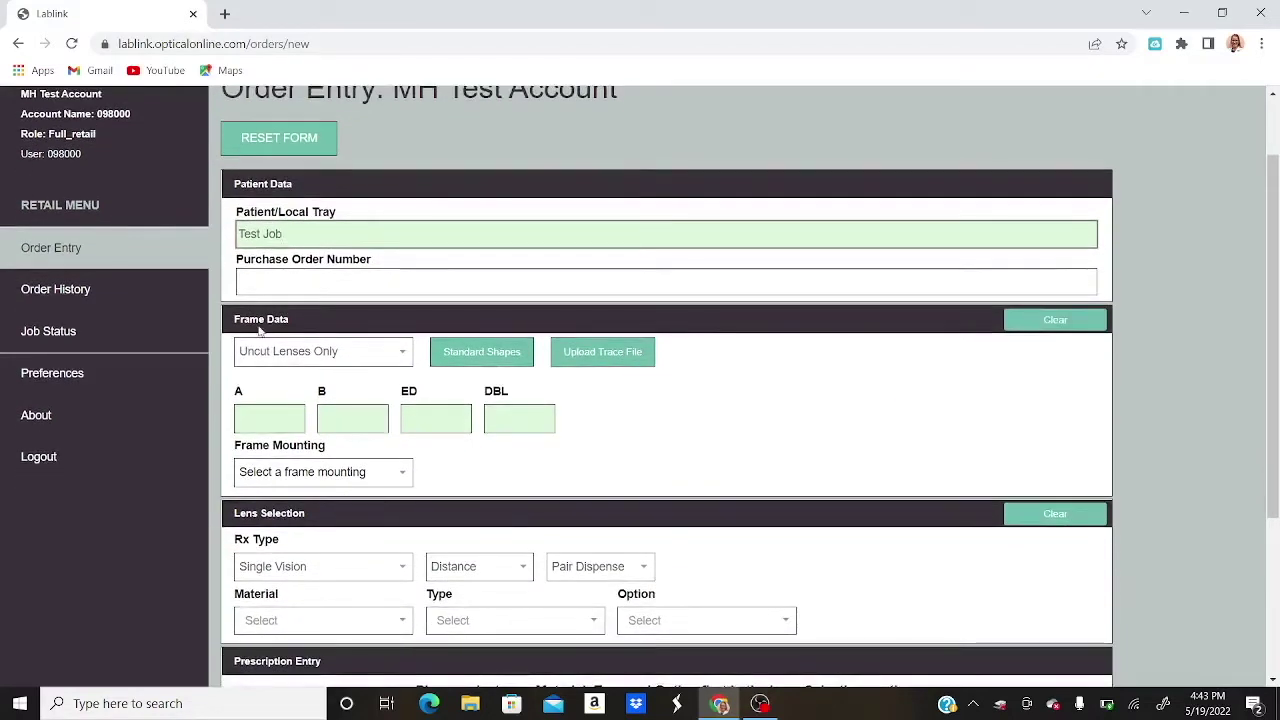
# Enter frame measurements A 52, B 48, ED 54 and DBL 18
pyautogui.click(403, 357)
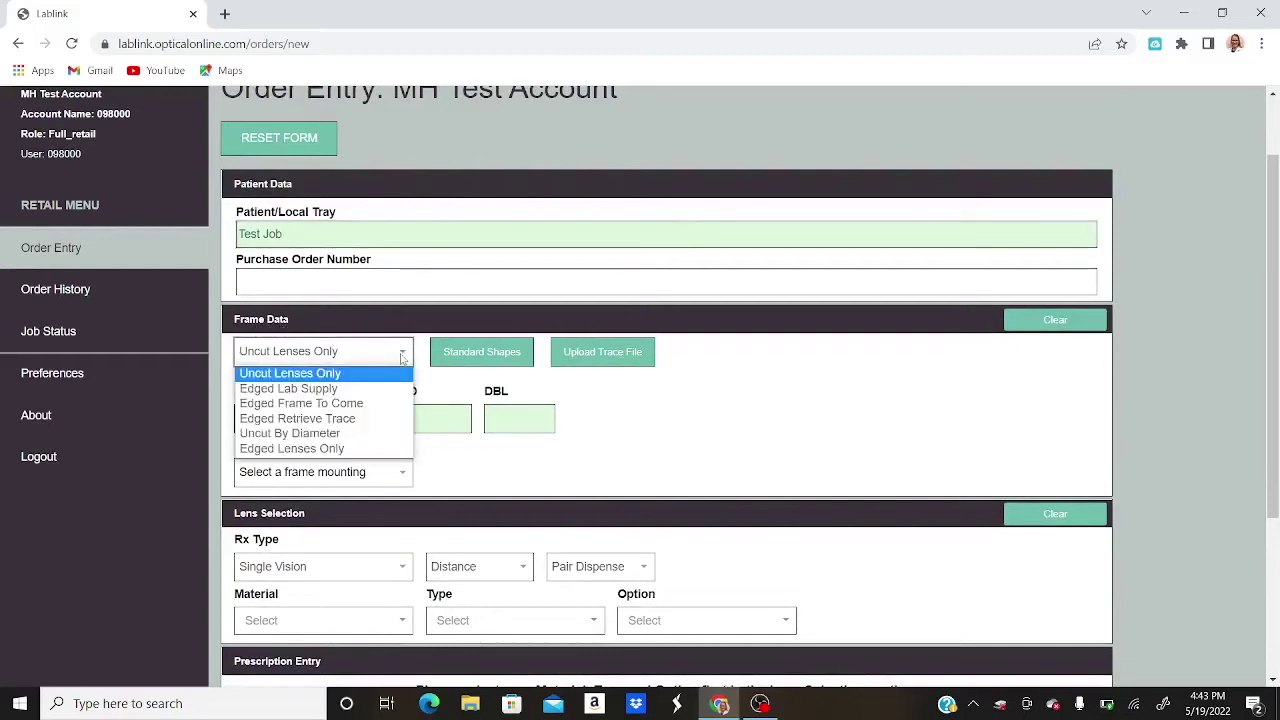
pyautogui.click(378, 404)
pyautogui.click(251, 424)
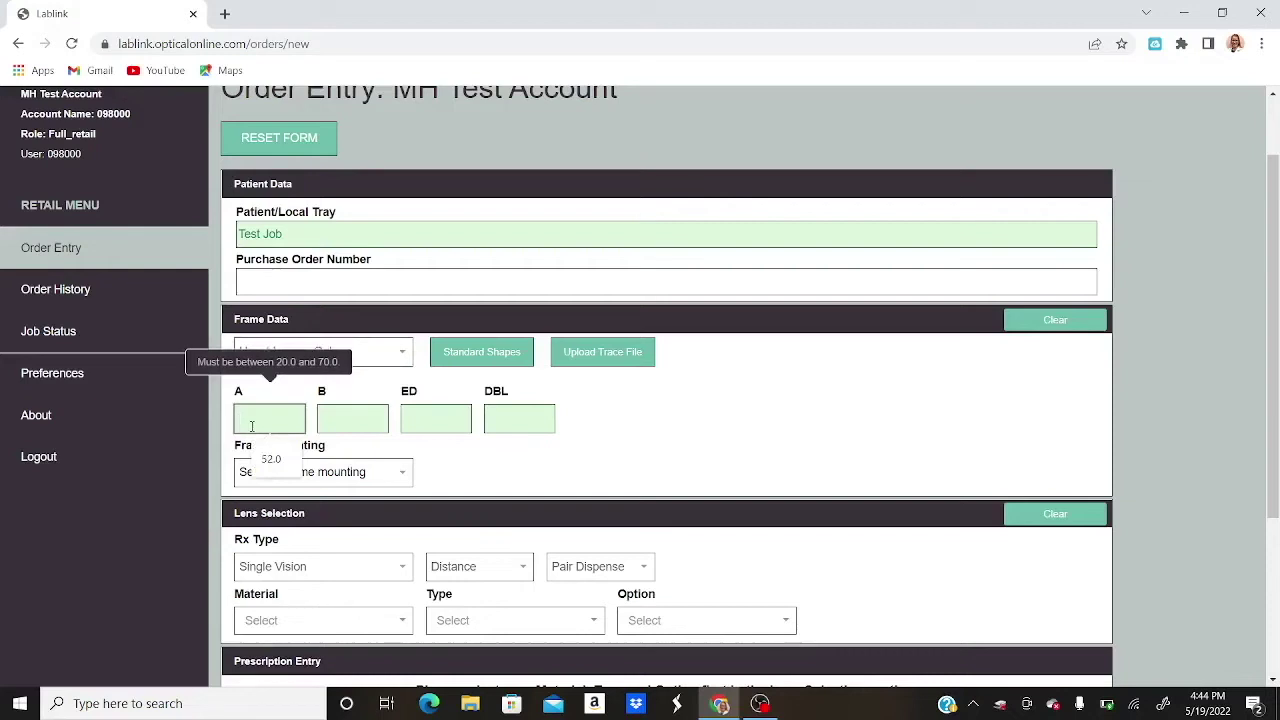
pyautogui.write('52')
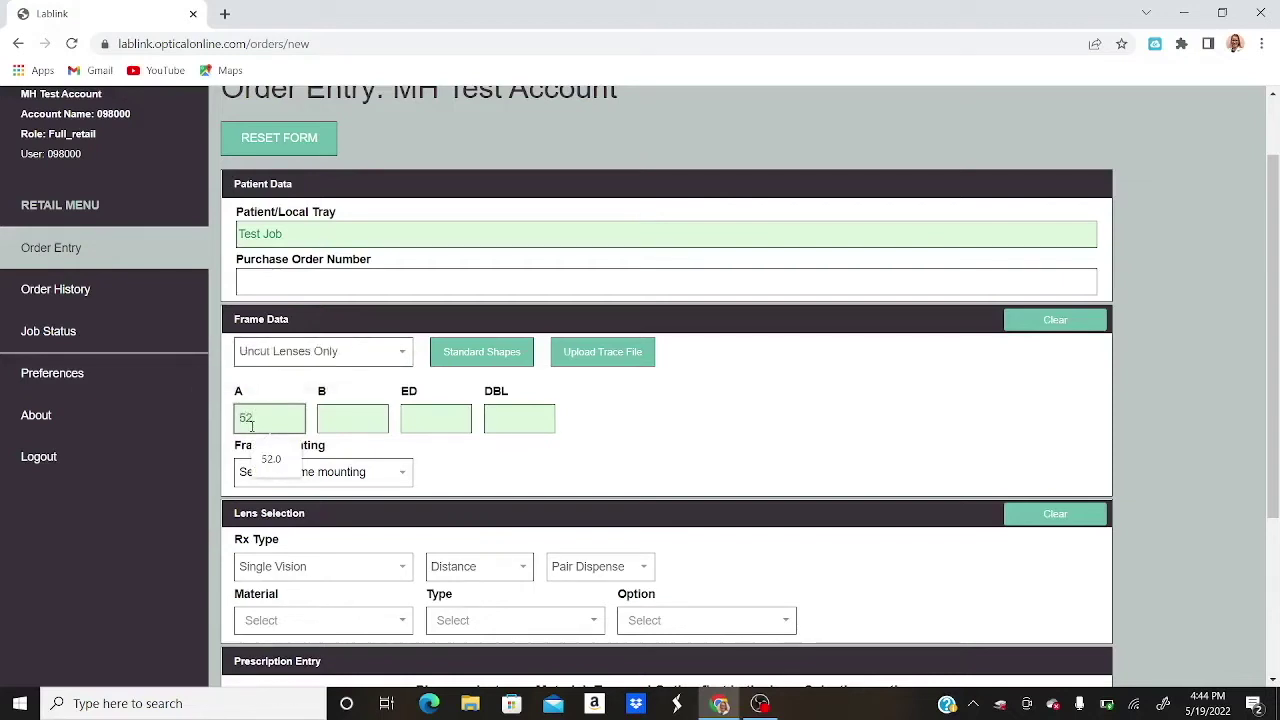
pyautogui.press('Tab')
pyautogui.write('48')
pyautogui.press('Tab')
pyautogui.write('5')
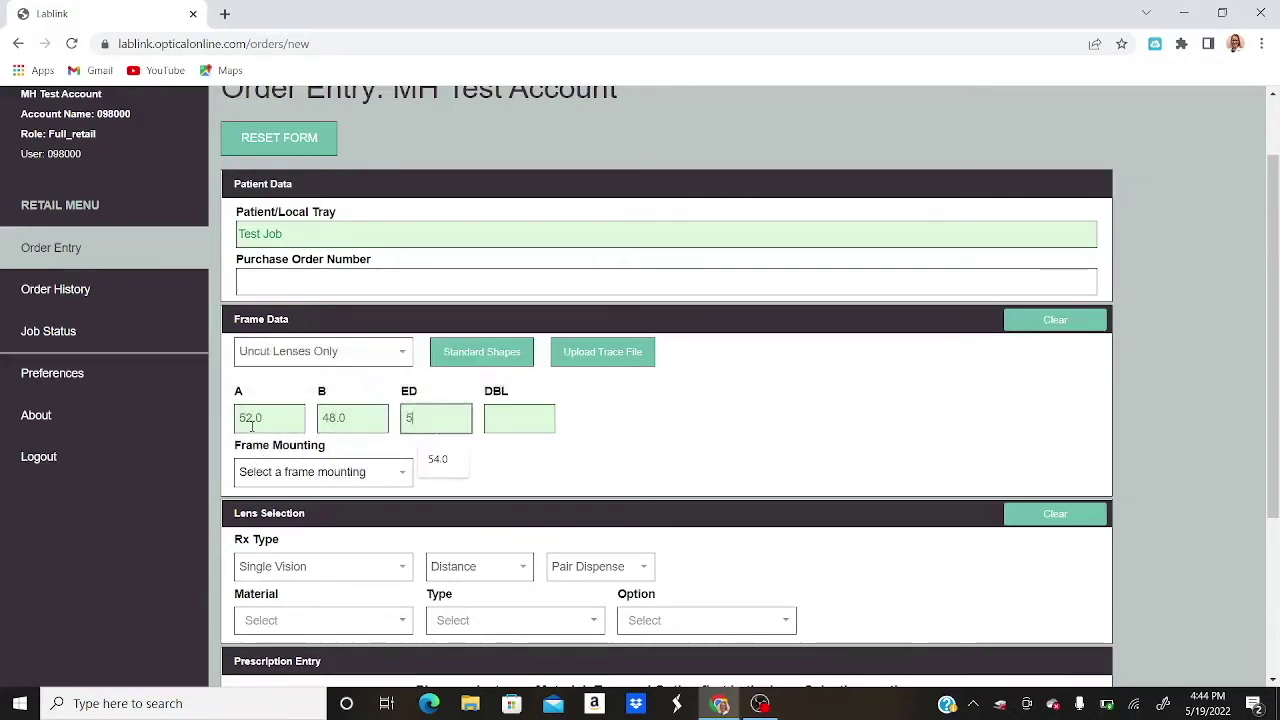
pyautogui.press('Tab')
pyautogui.write('18')
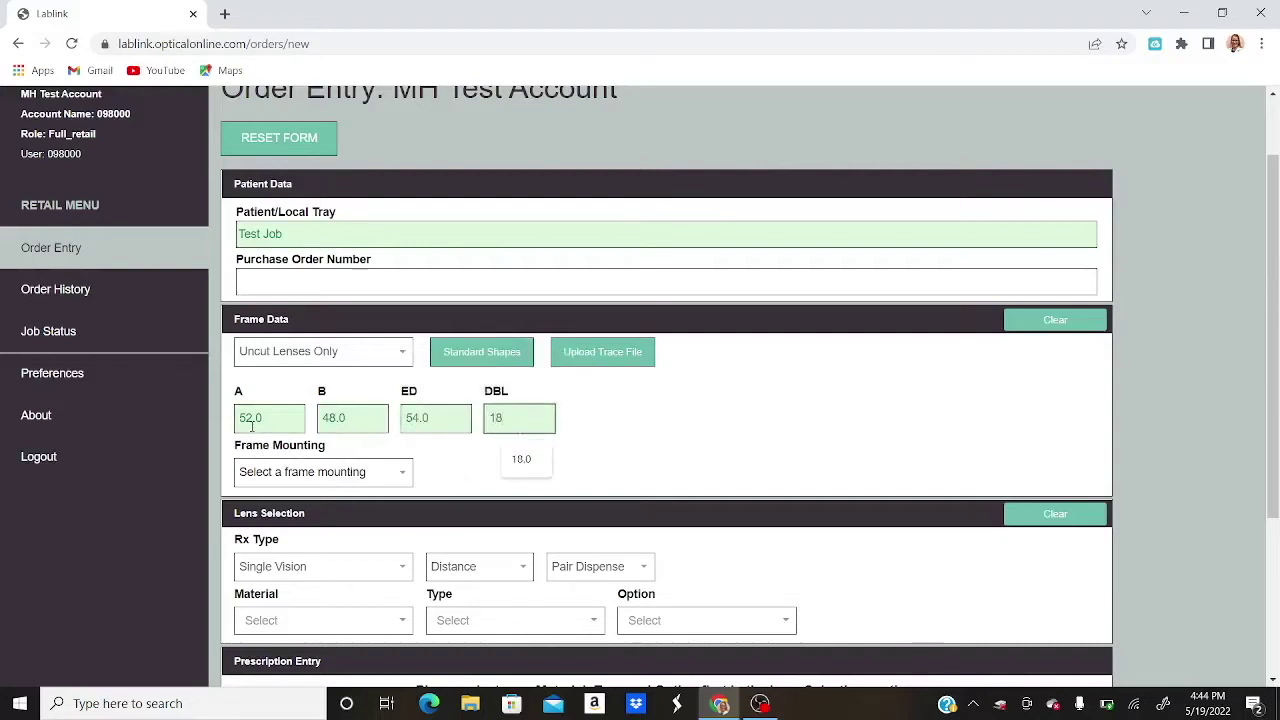
pyautogui.press('Tab')
pyautogui.click(400, 478)
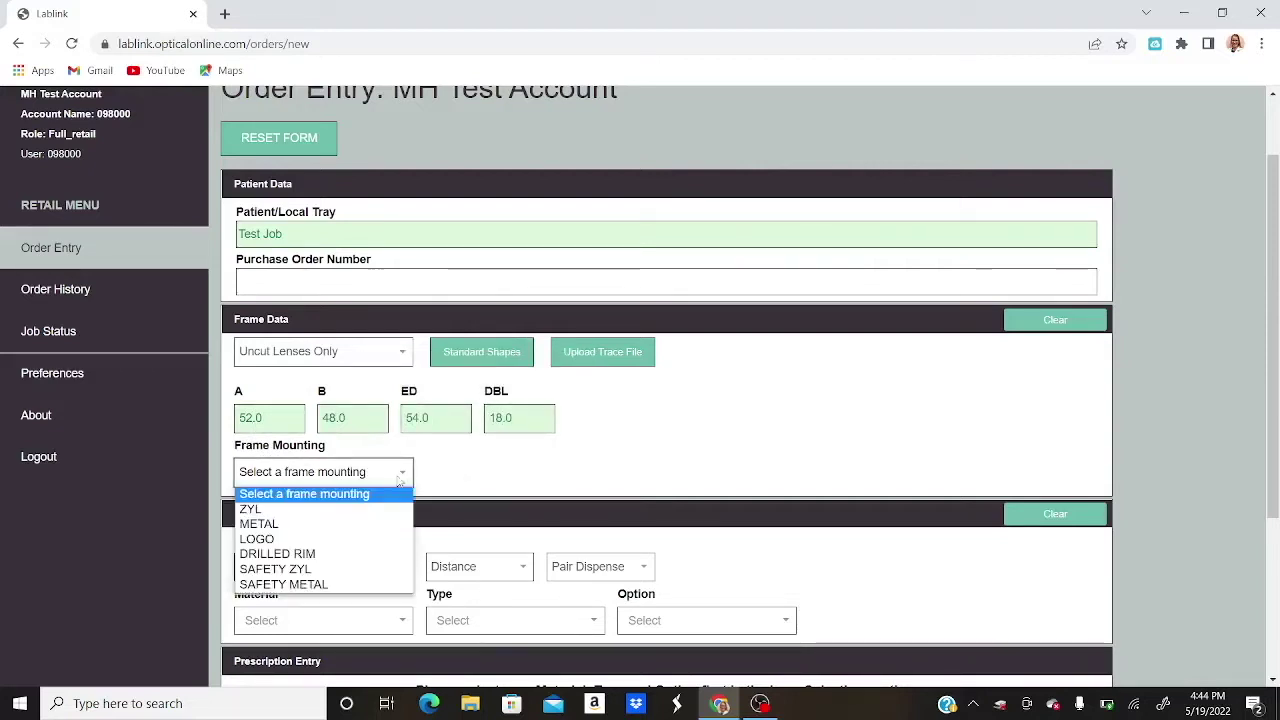
# Set the frame mounting to ZYL
pyautogui.click(252, 510)
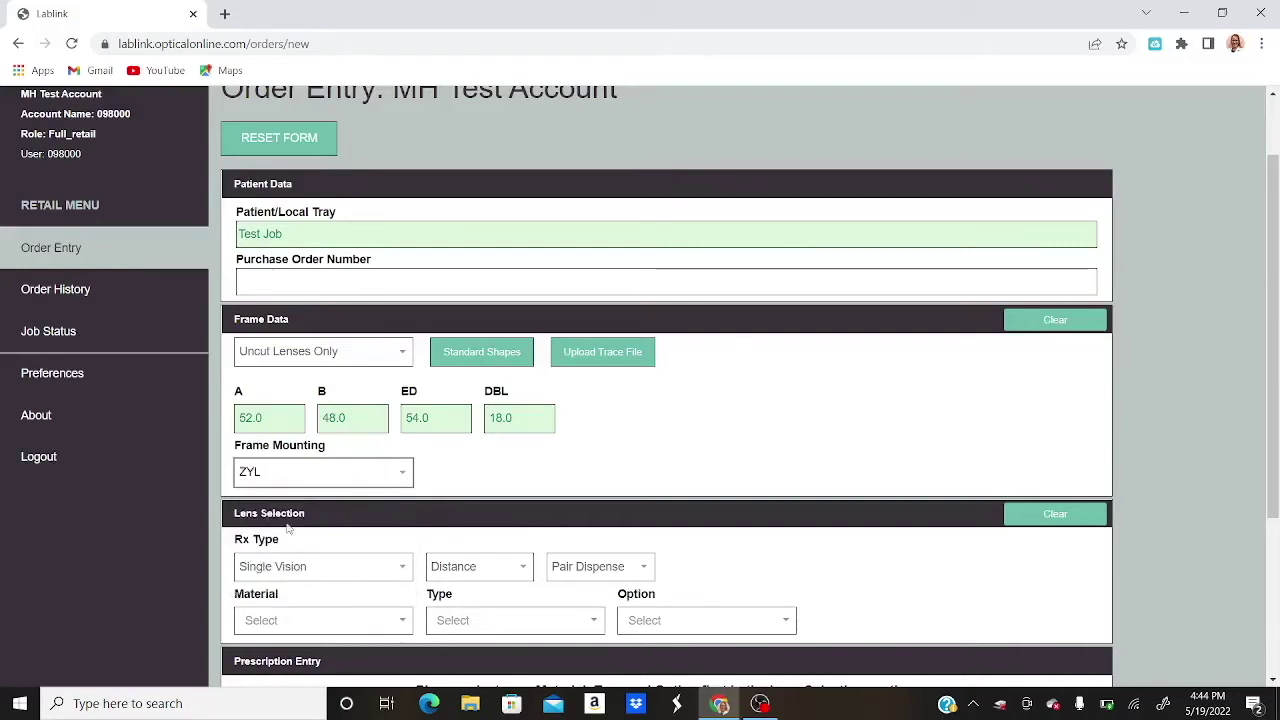
pyautogui.scroll(-2, 340, 528)
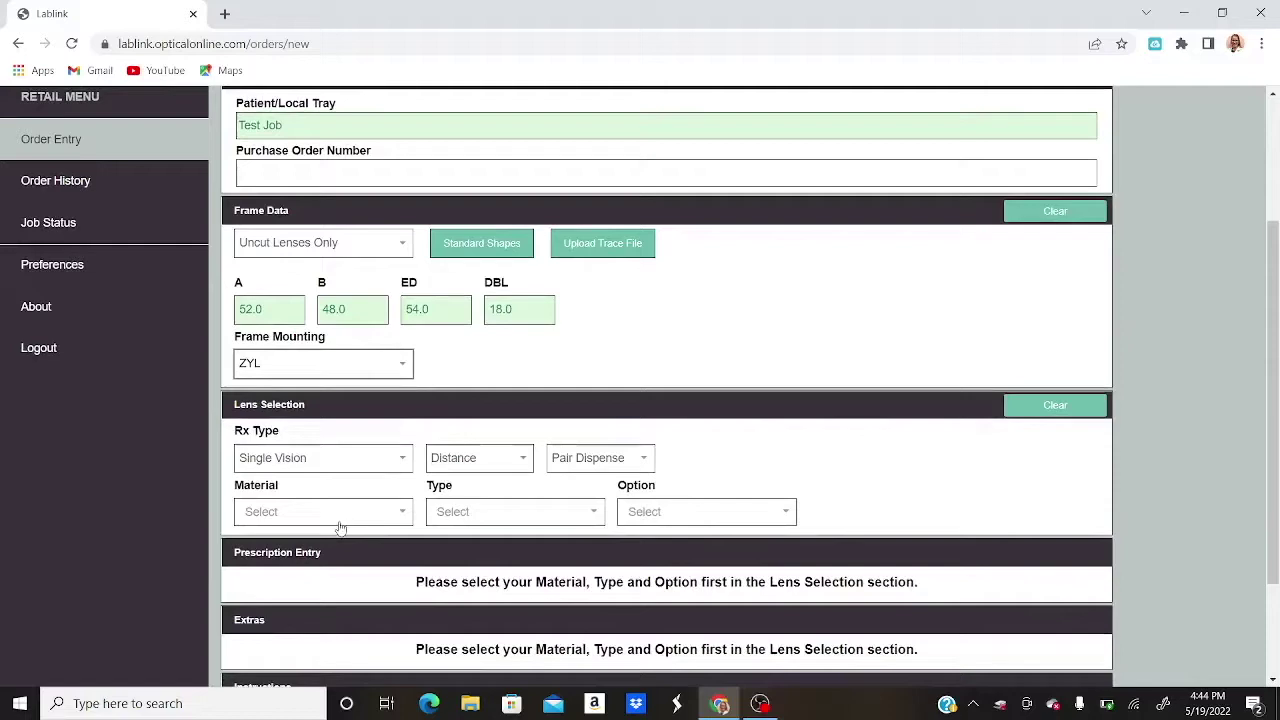
pyautogui.scroll(-1, 340, 528)
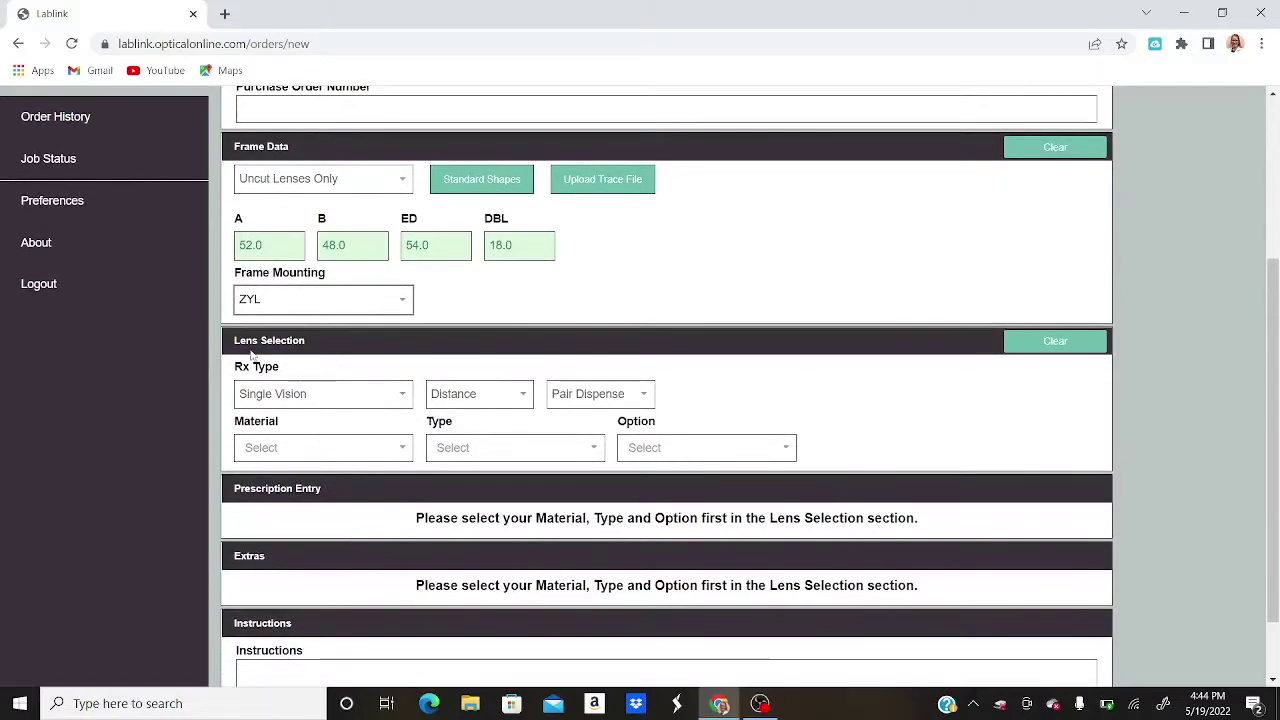
# Choose FreeForm PAL as the Rx type and keep Pair Dispense
pyautogui.click(402, 397)
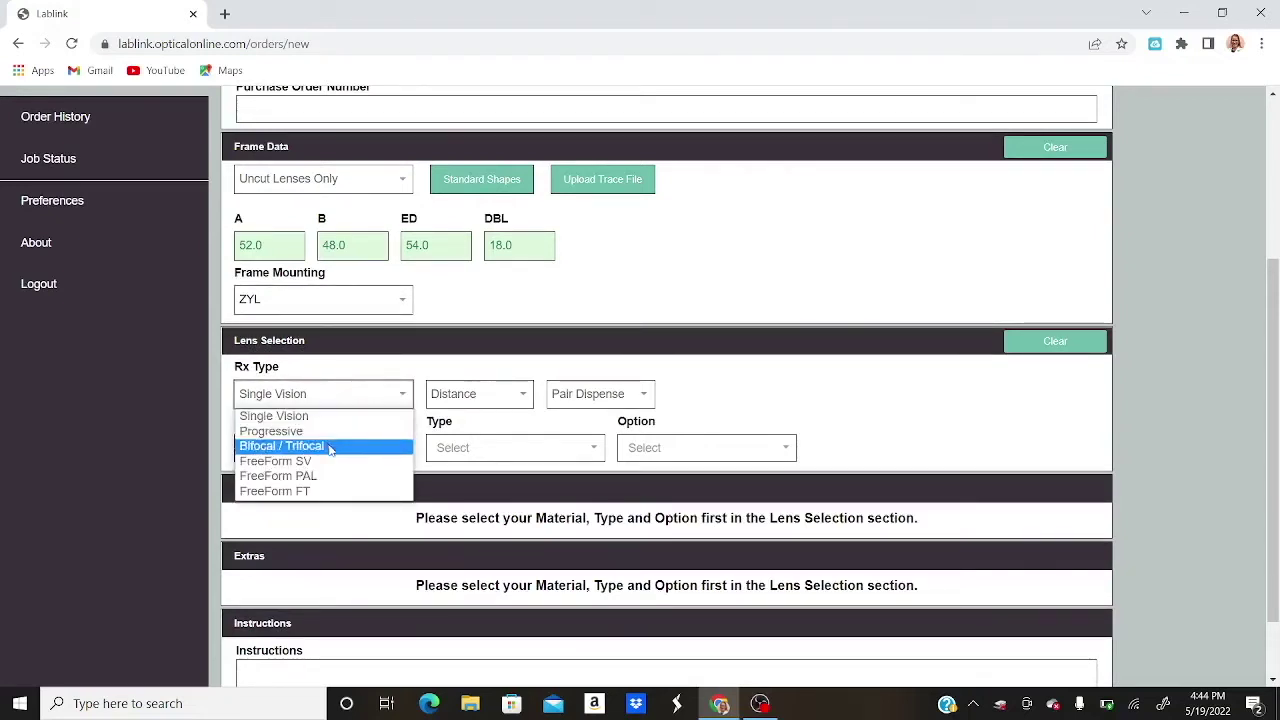
pyautogui.press('Up')
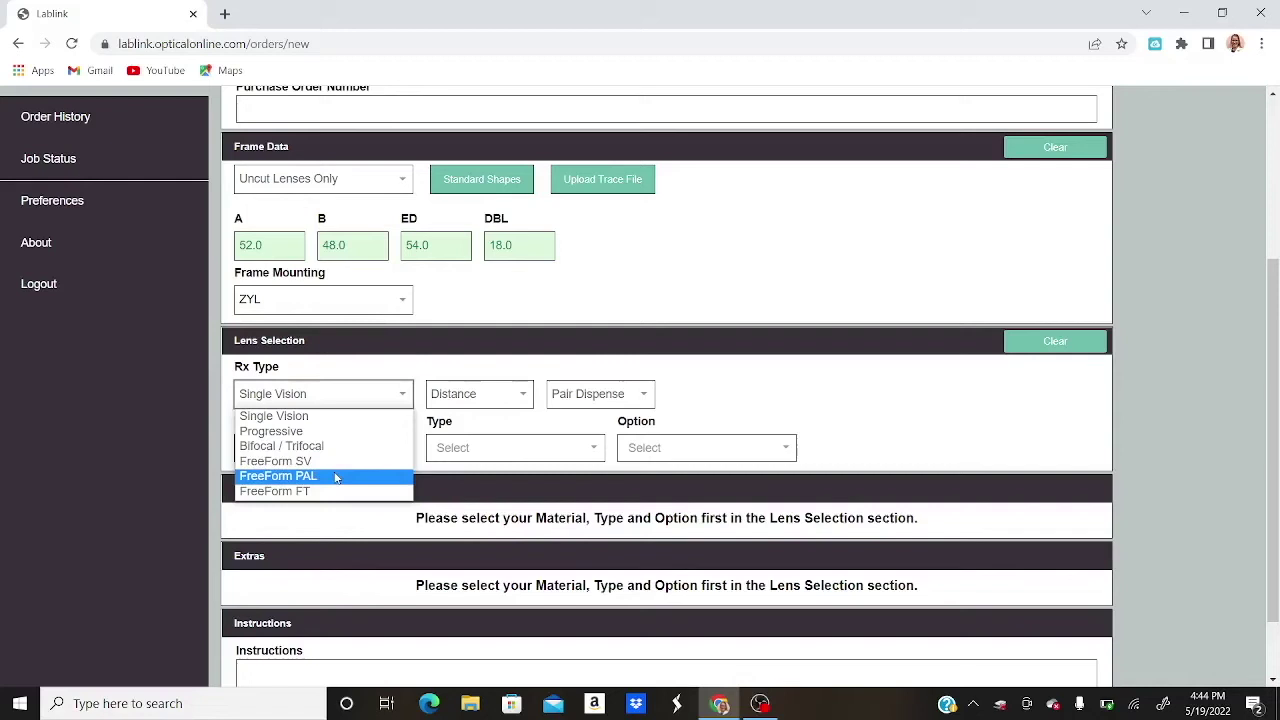
pyautogui.click(335, 477)
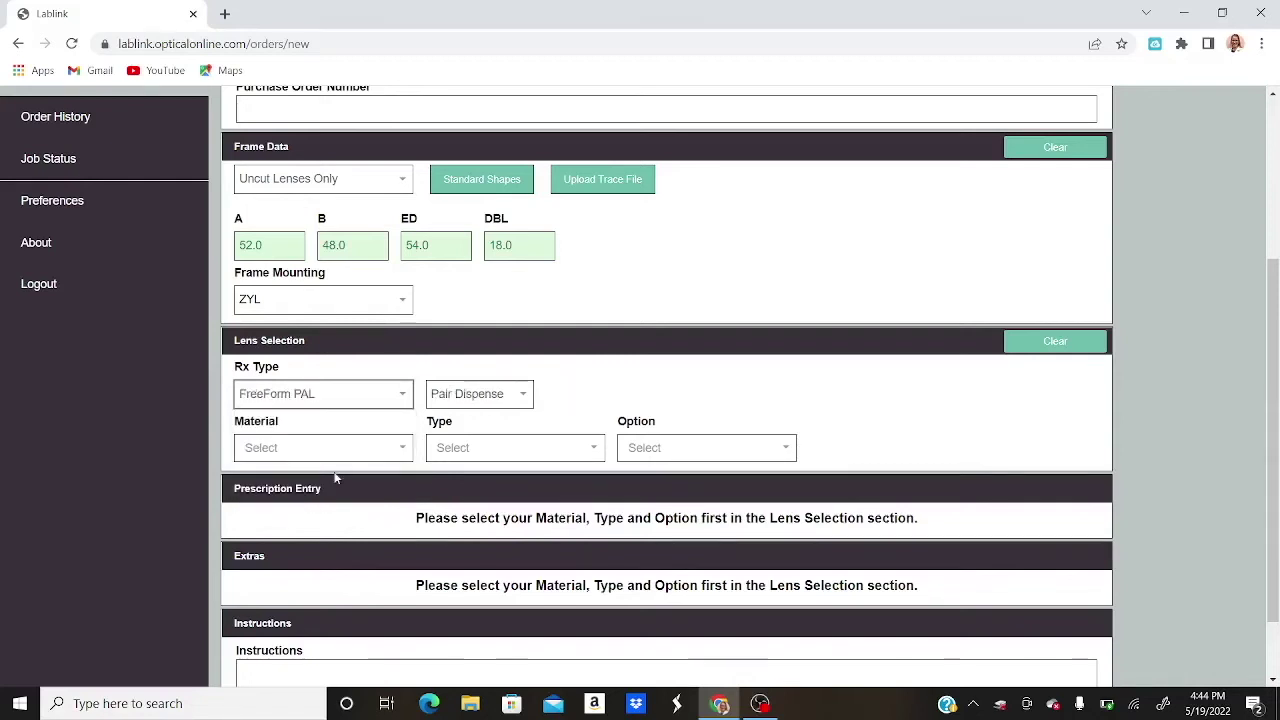
pyautogui.click(526, 398)
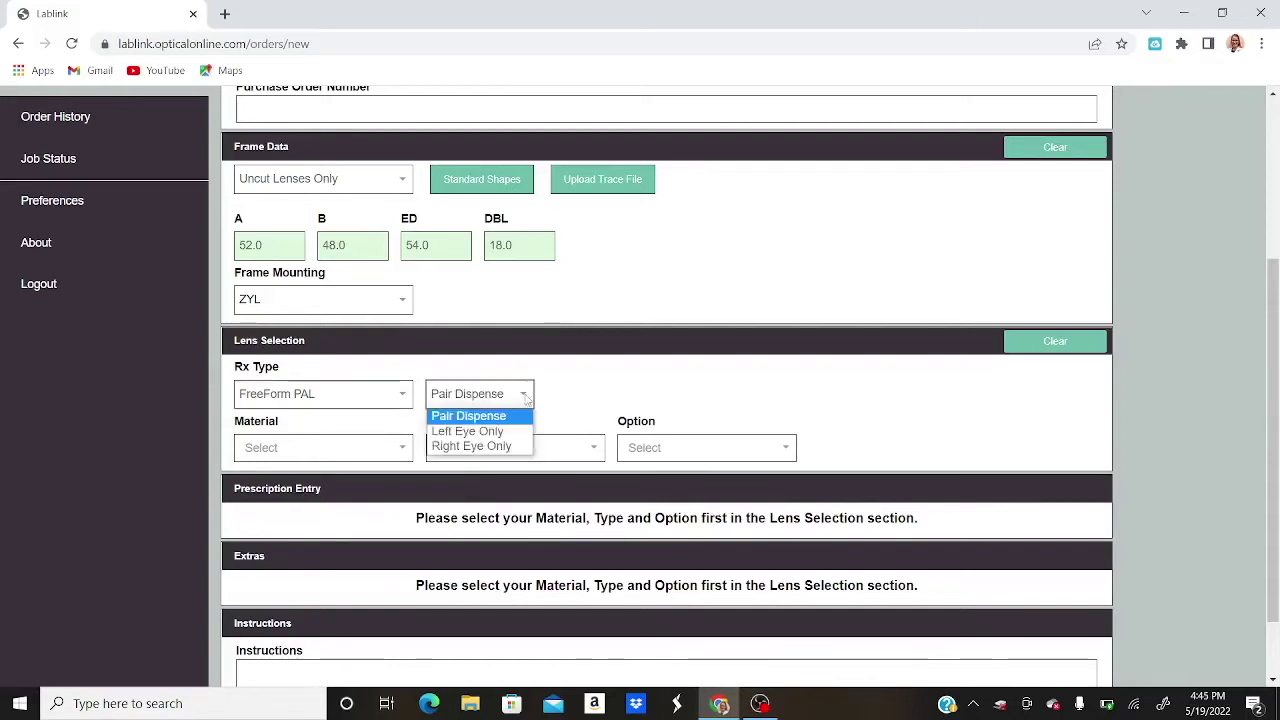
pyautogui.click(500, 418)
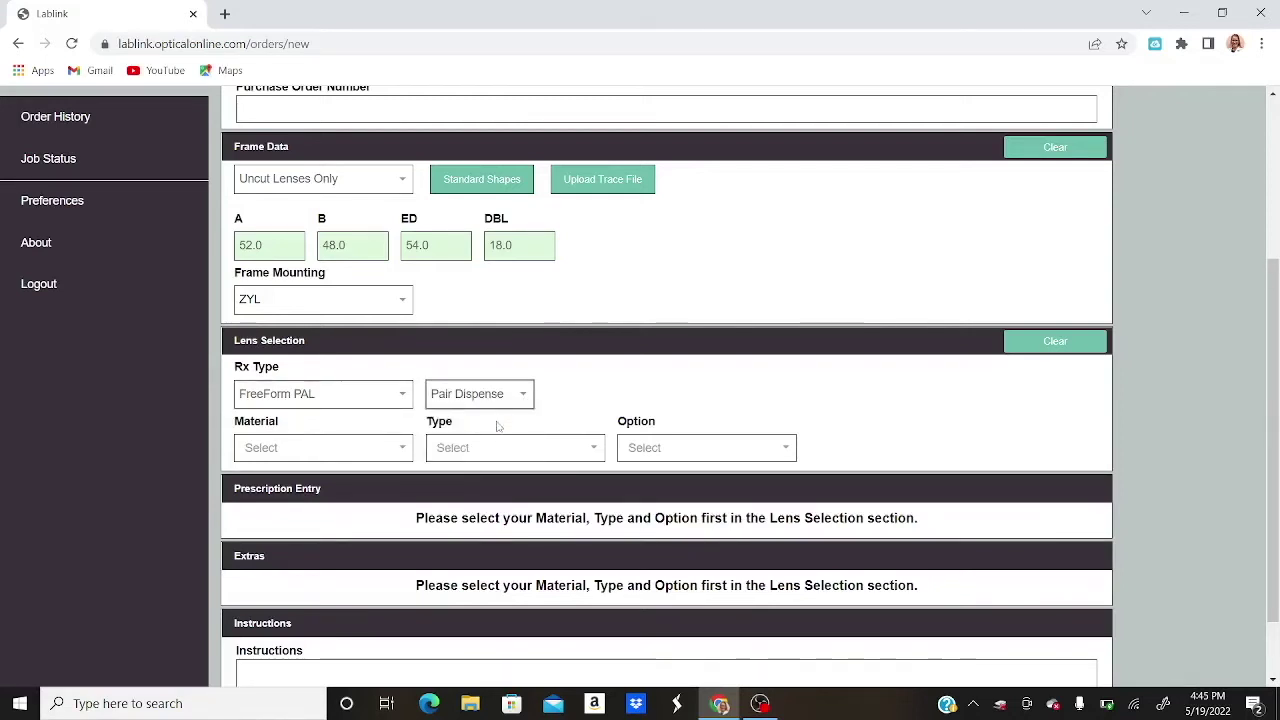
# Choose POLY as the lens material and iForm Basic 20 as the lens type
pyautogui.click(405, 448)
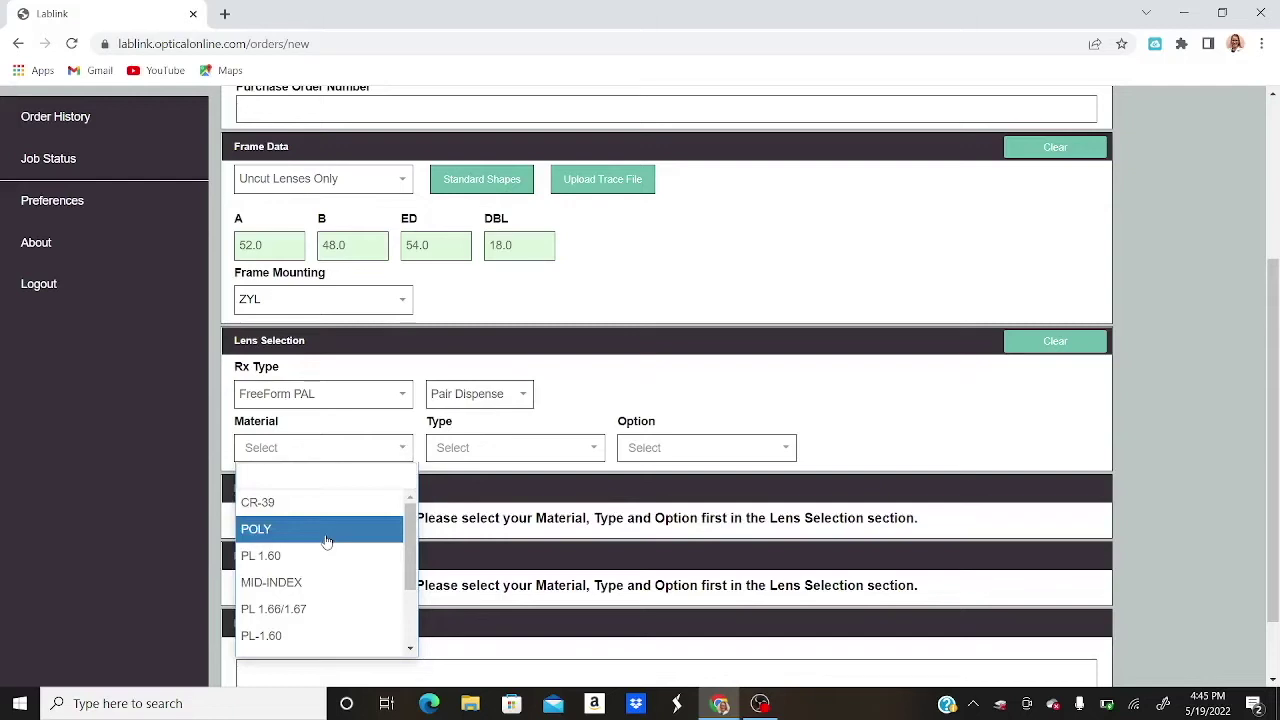
pyautogui.click(326, 541)
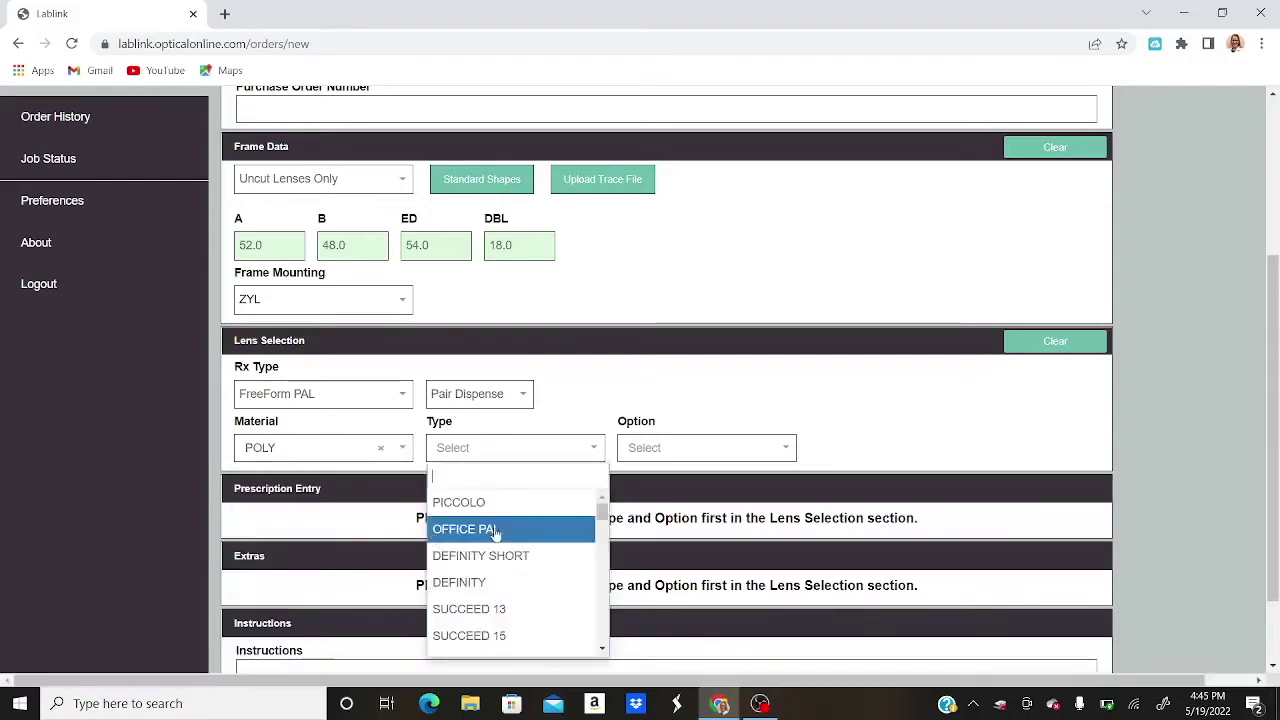
pyautogui.scroll(-1, 495, 533)
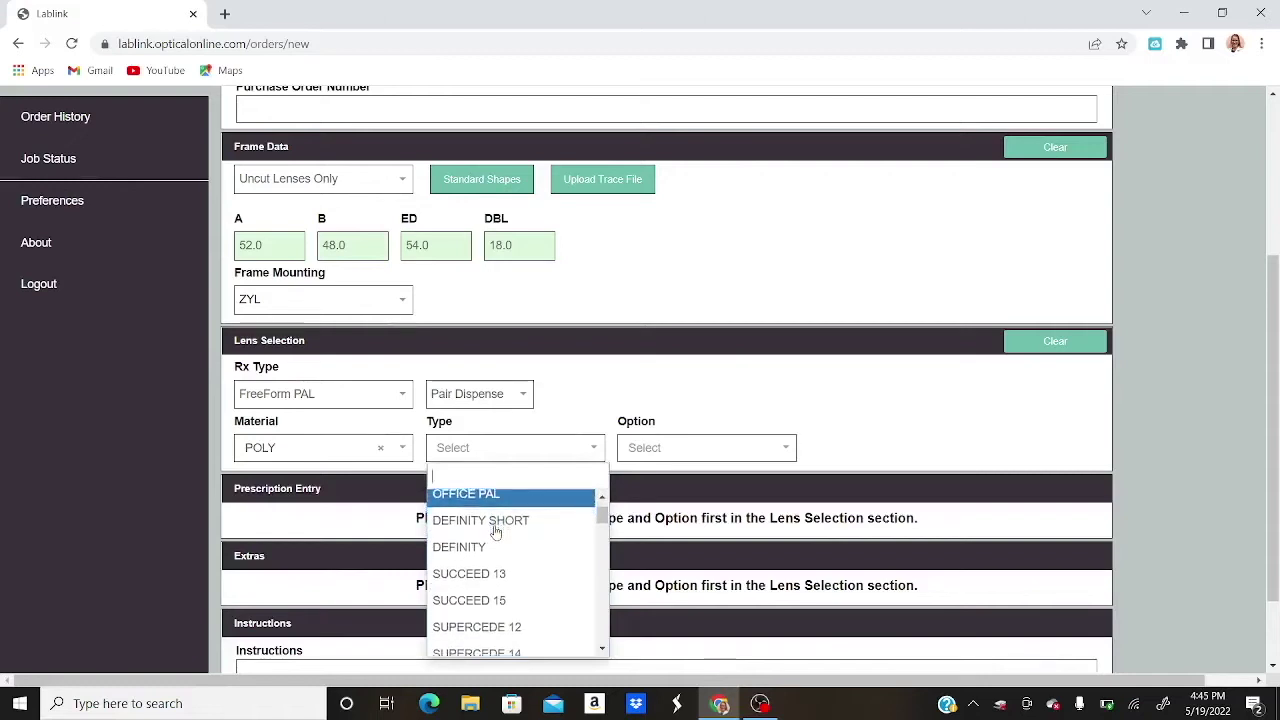
pyautogui.scroll(-4, 495, 533)
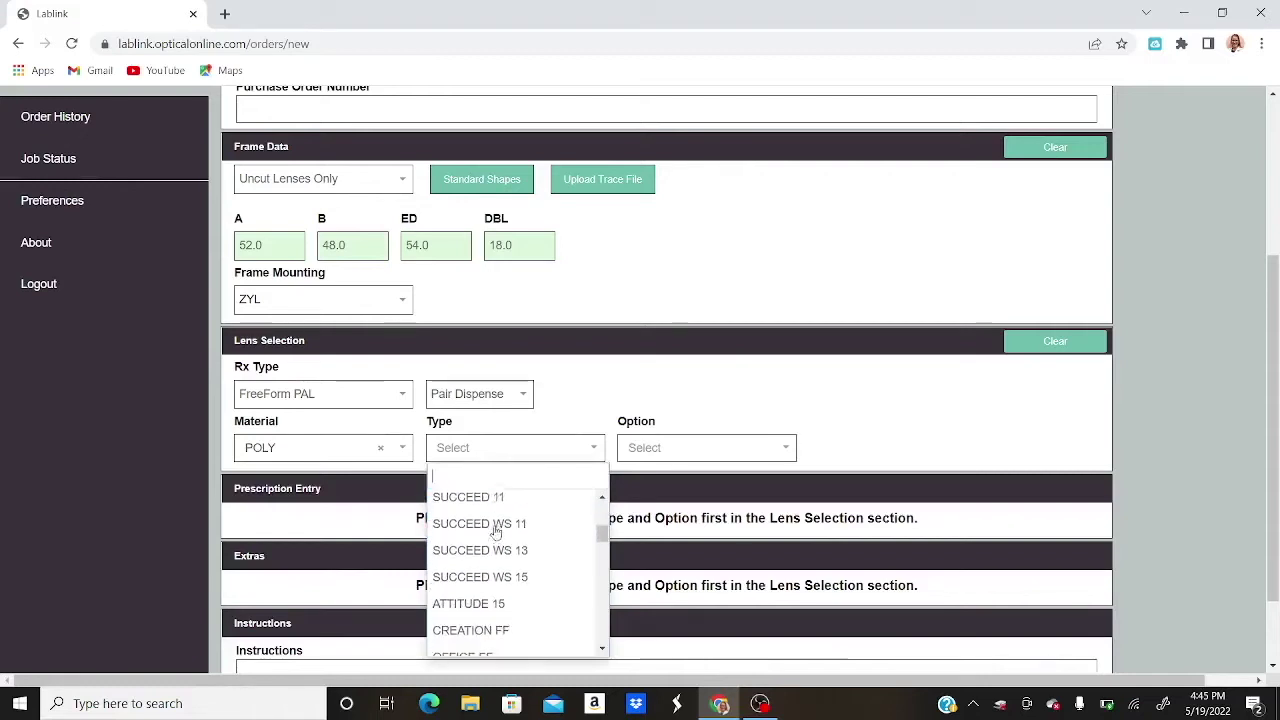
pyautogui.scroll(-6, 495, 533)
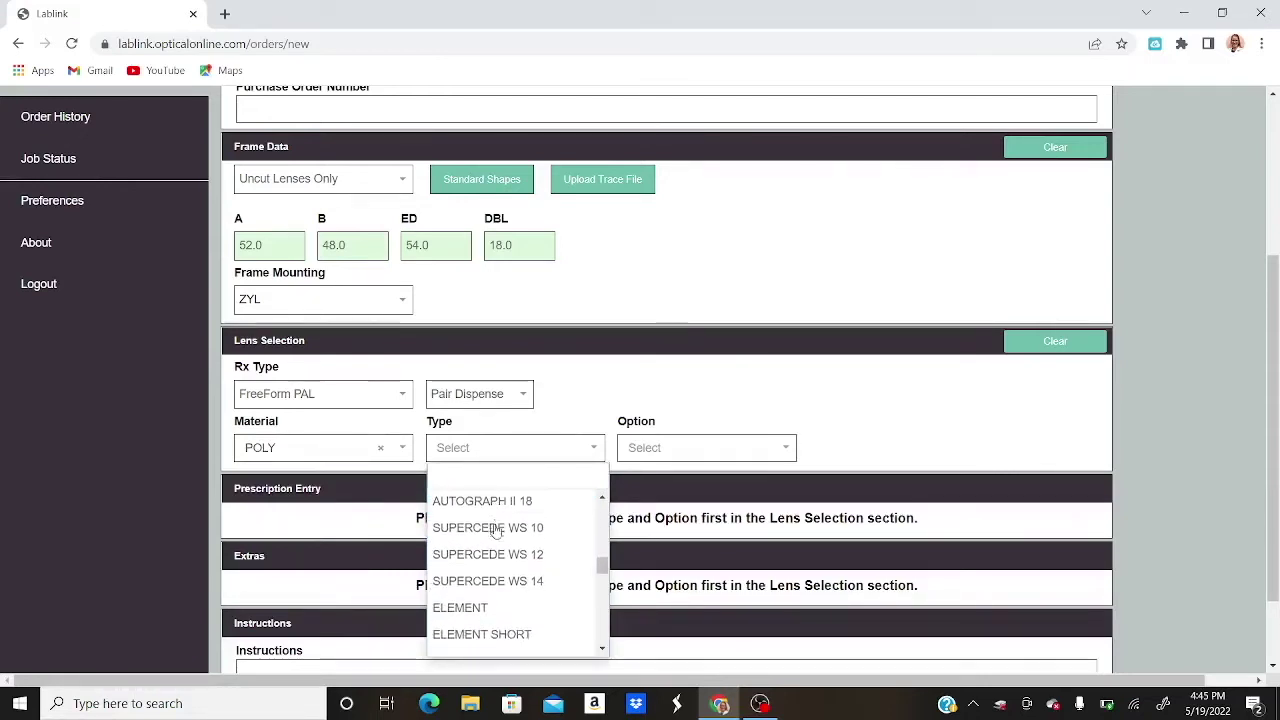
pyautogui.scroll(-8, 495, 533)
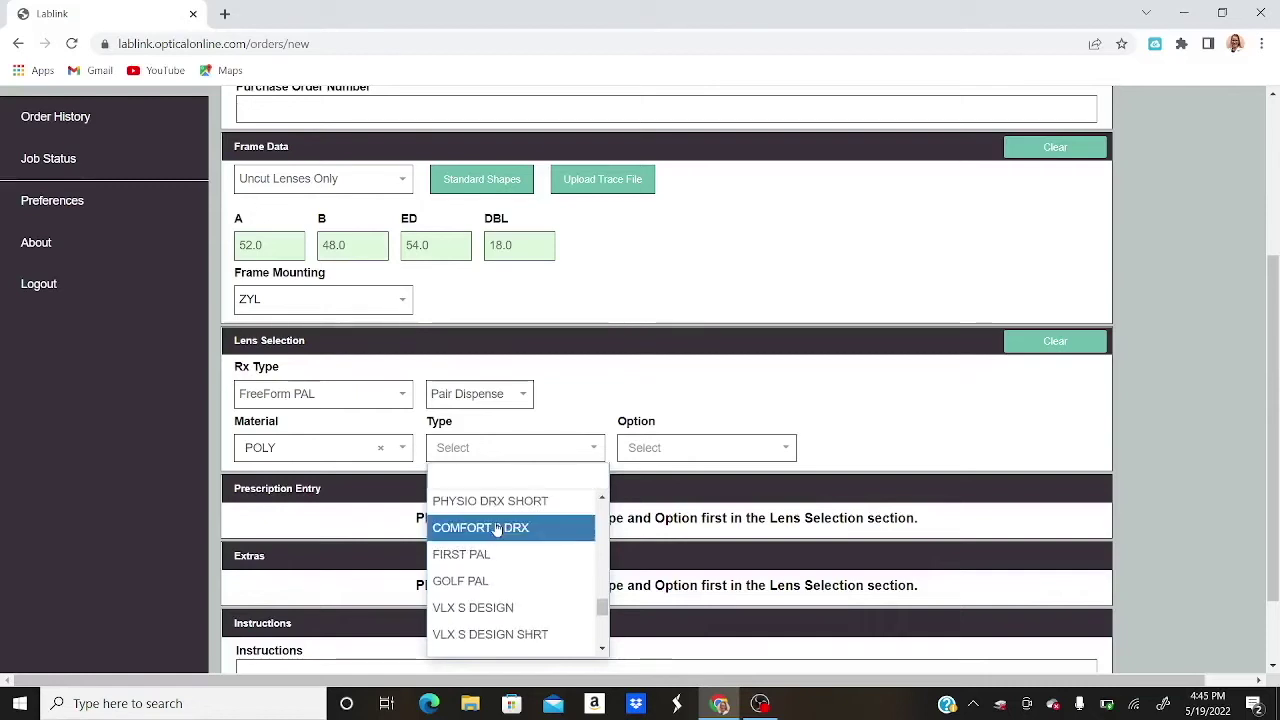
pyautogui.scroll(-8, 495, 533)
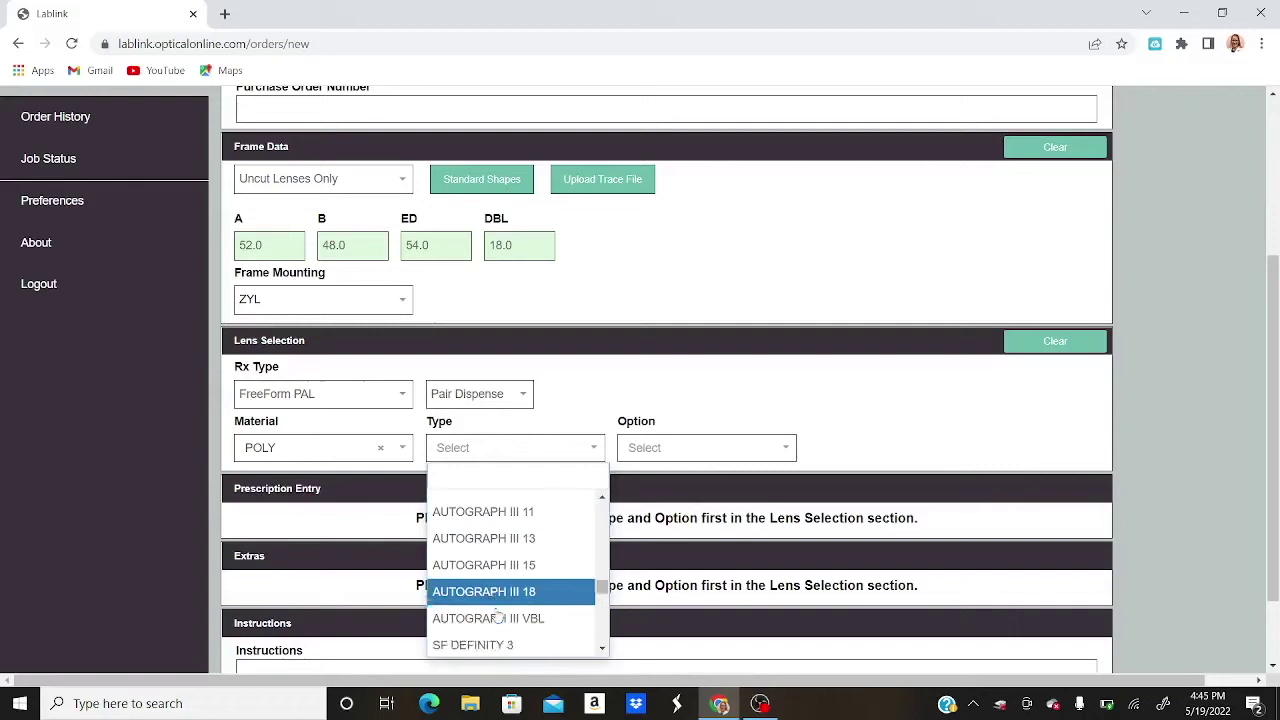
pyautogui.scroll(-5, 497, 617)
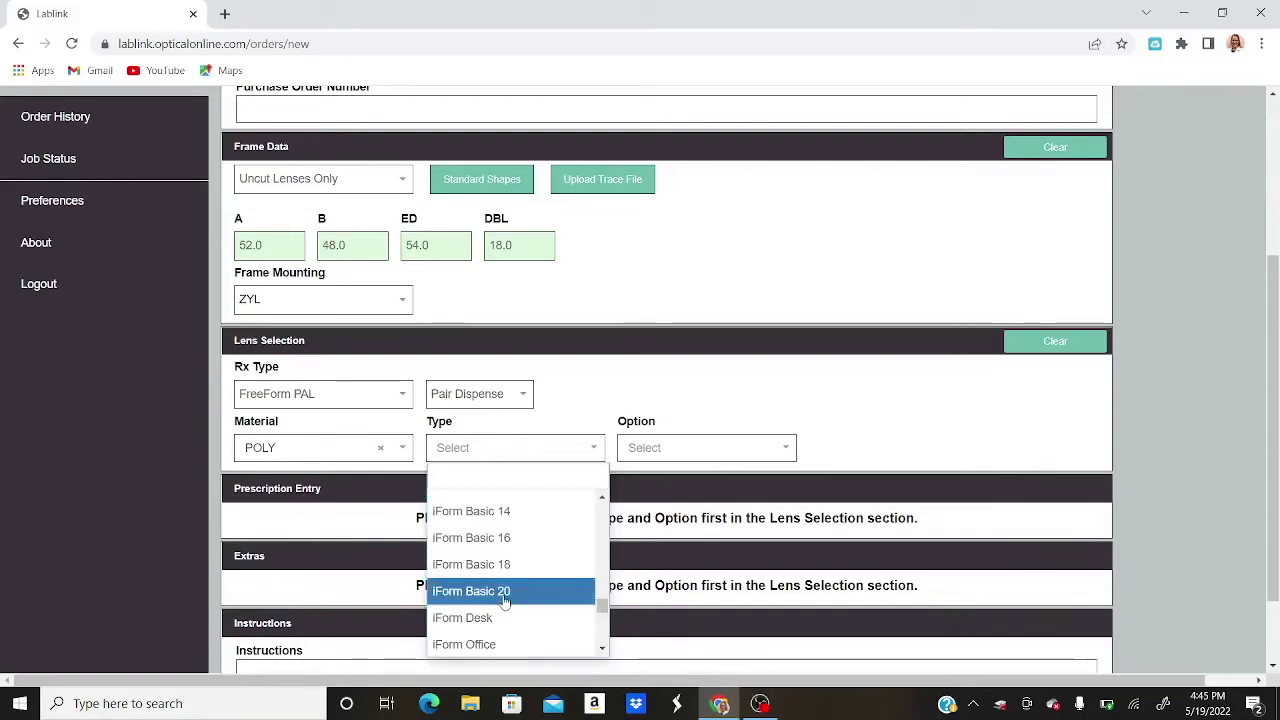
pyautogui.click(505, 598)
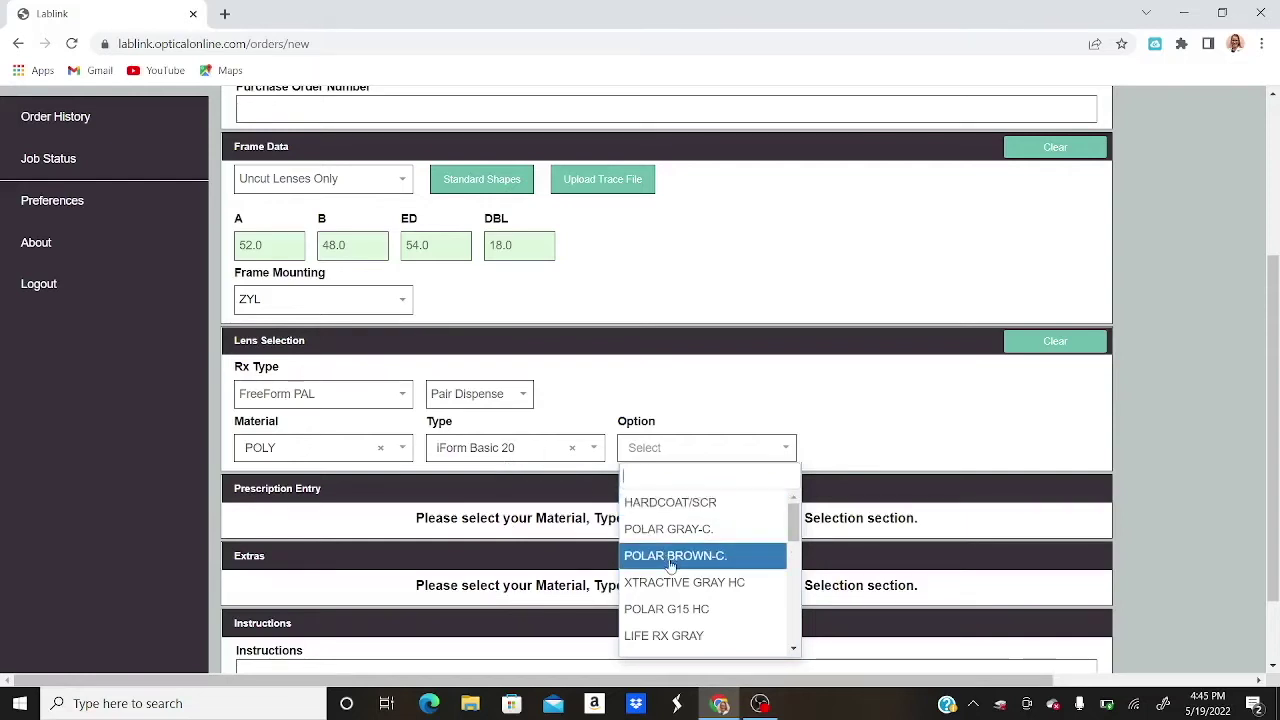
# Select HARDCOAT/SCR as the lens option
pyautogui.scroll(-3, 670, 566)
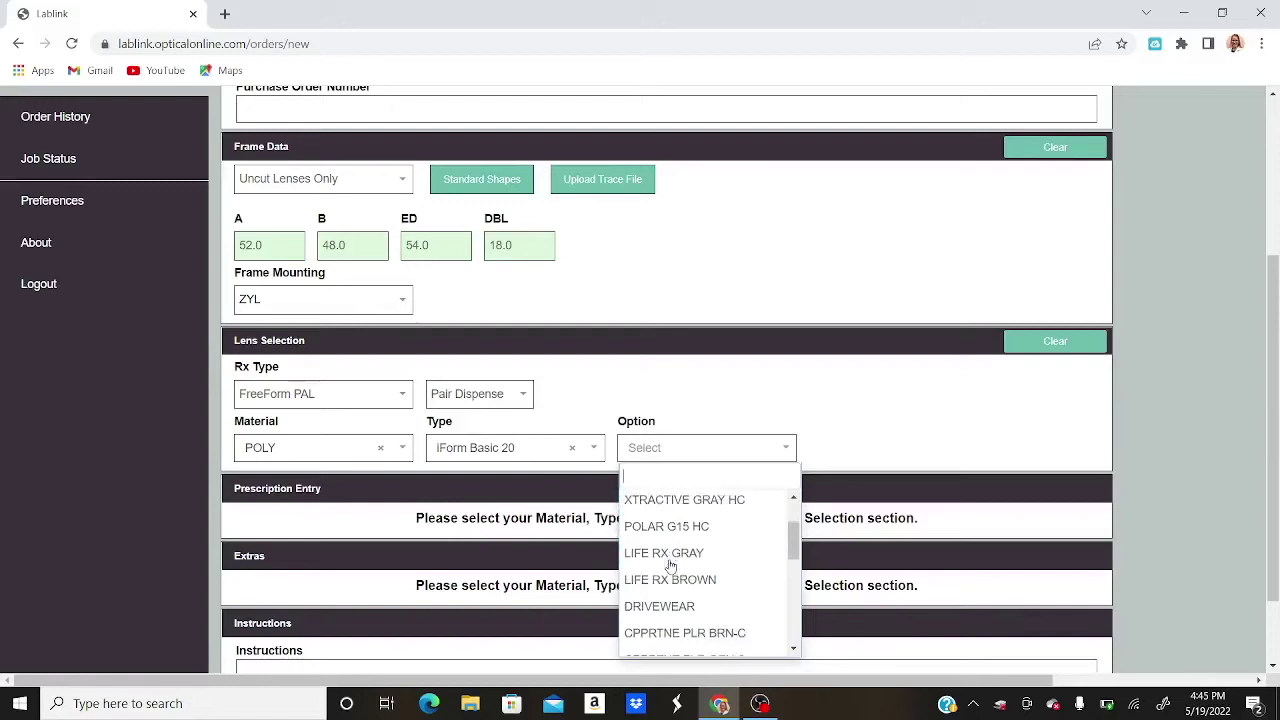
pyautogui.scroll(-5, 670, 566)
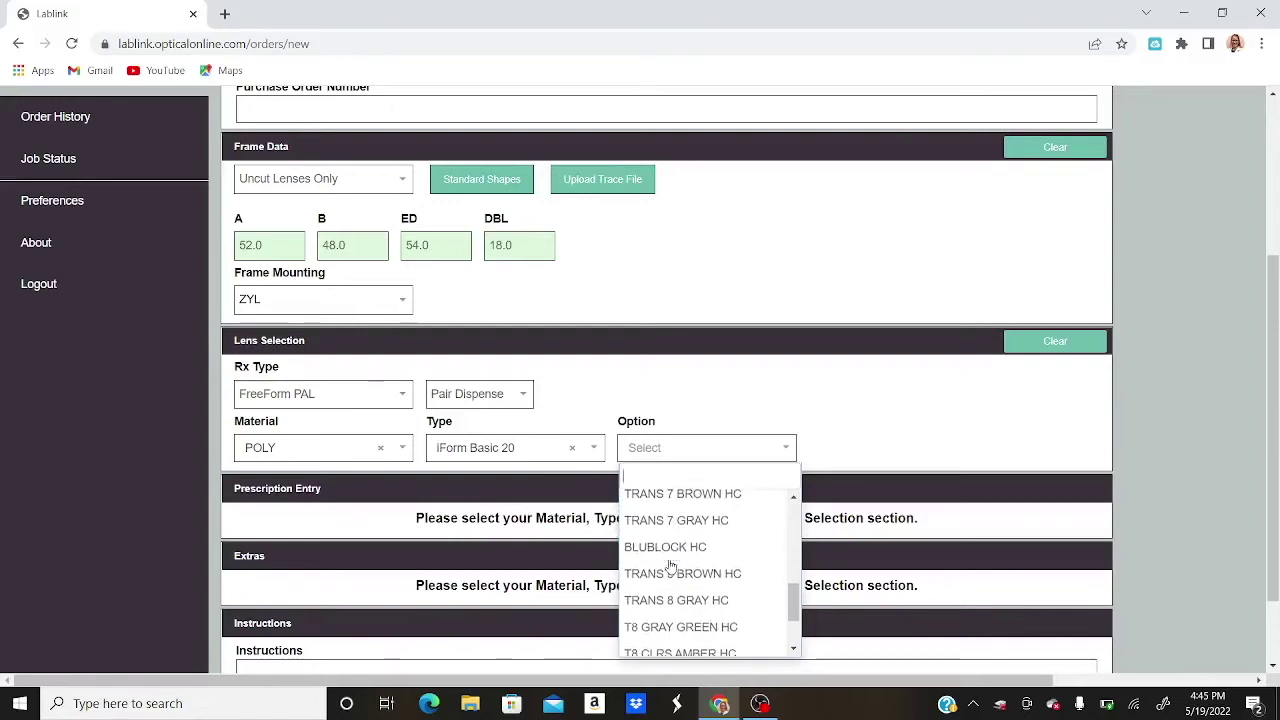
pyautogui.scroll(-2, 670, 566)
pyautogui.scroll(2, 670, 566)
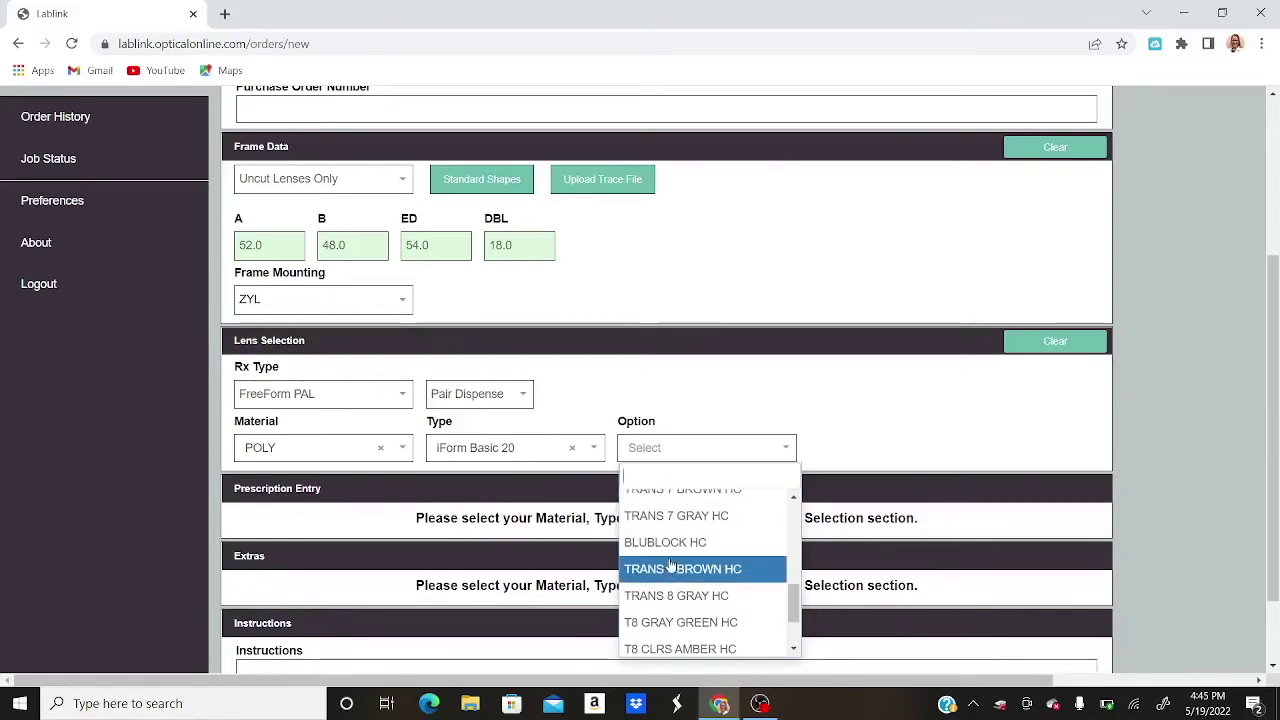
pyautogui.scroll(8, 670, 566)
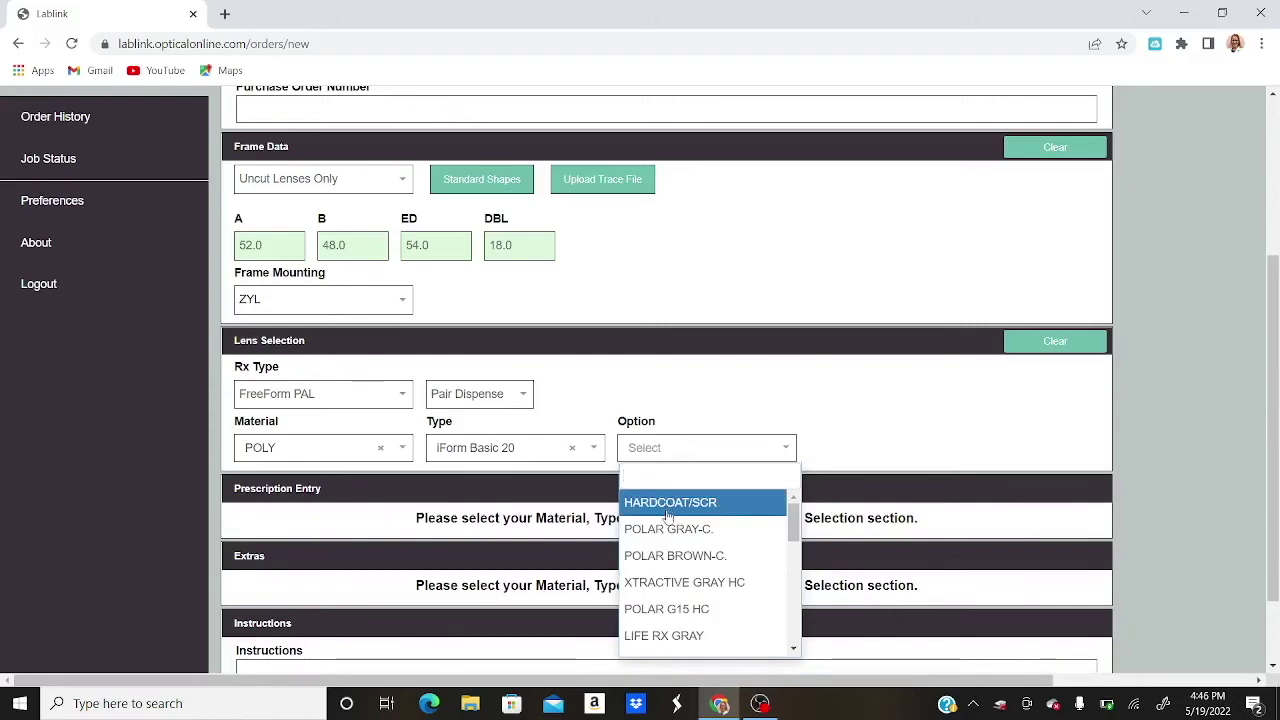
pyautogui.click(668, 505)
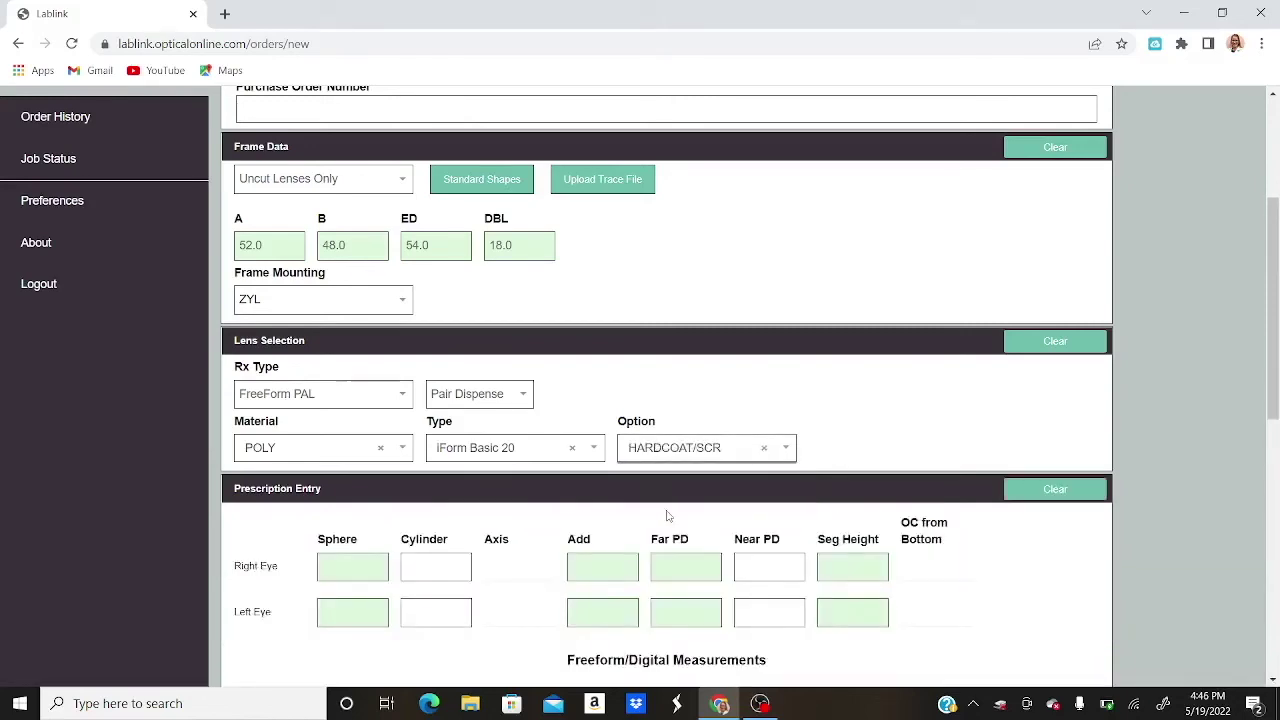
# Enter the right-eye Rx: -1.50 -0.50 x 80, add +2.00, PD 60 (30 each), seg height 20
pyautogui.scroll(-2, 668, 516)
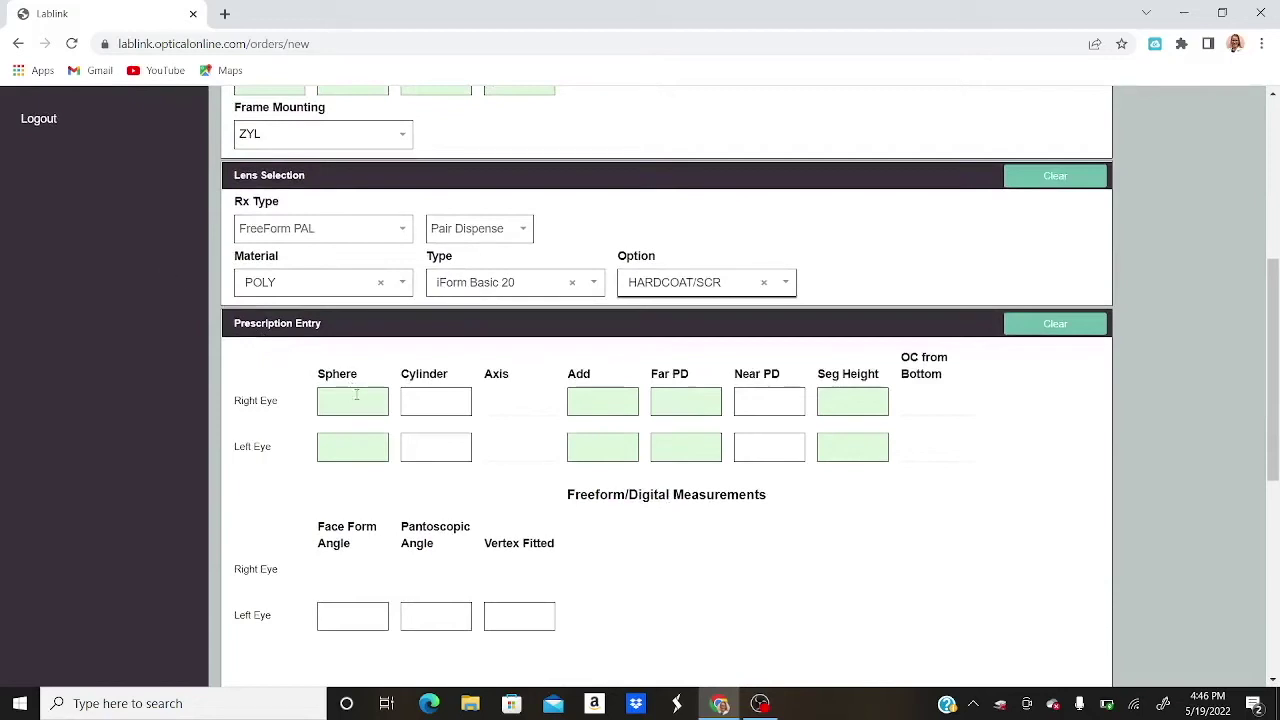
pyautogui.click(356, 395)
pyautogui.write('-1.50')
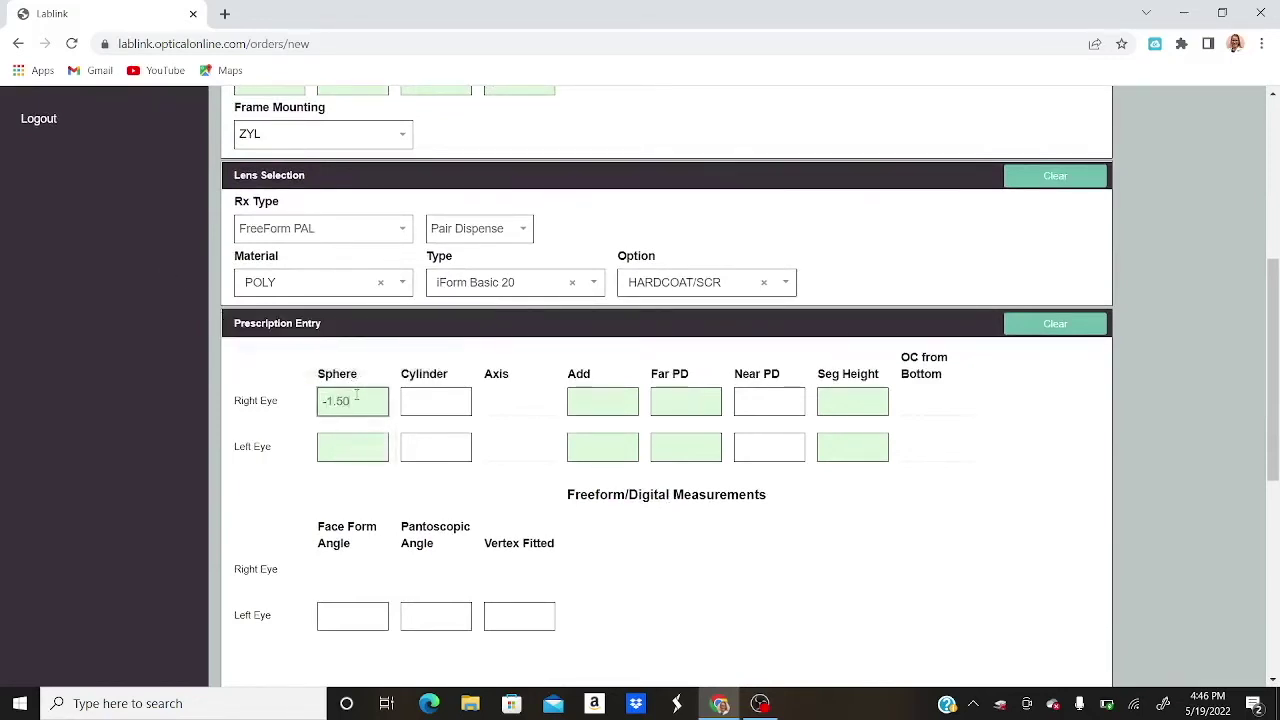
pyautogui.press('Tab')
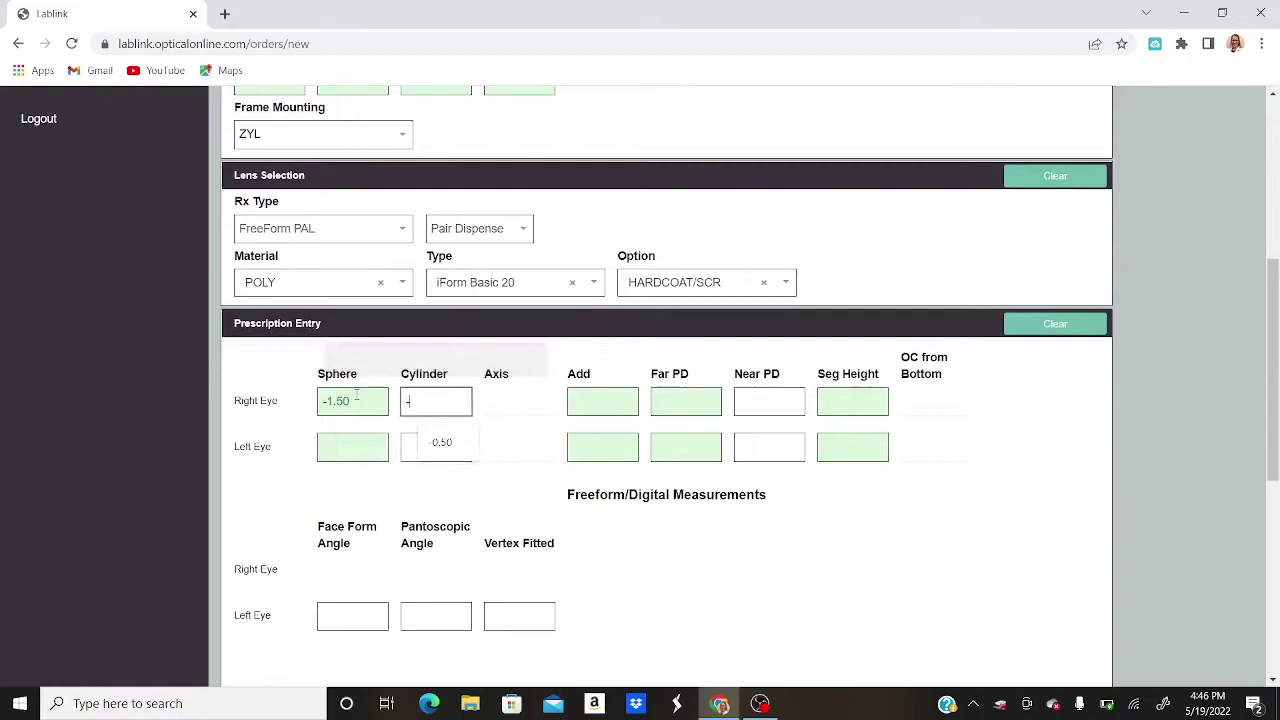
pyautogui.write('-0.50')
pyautogui.press('Tab')
pyautogui.write('80')
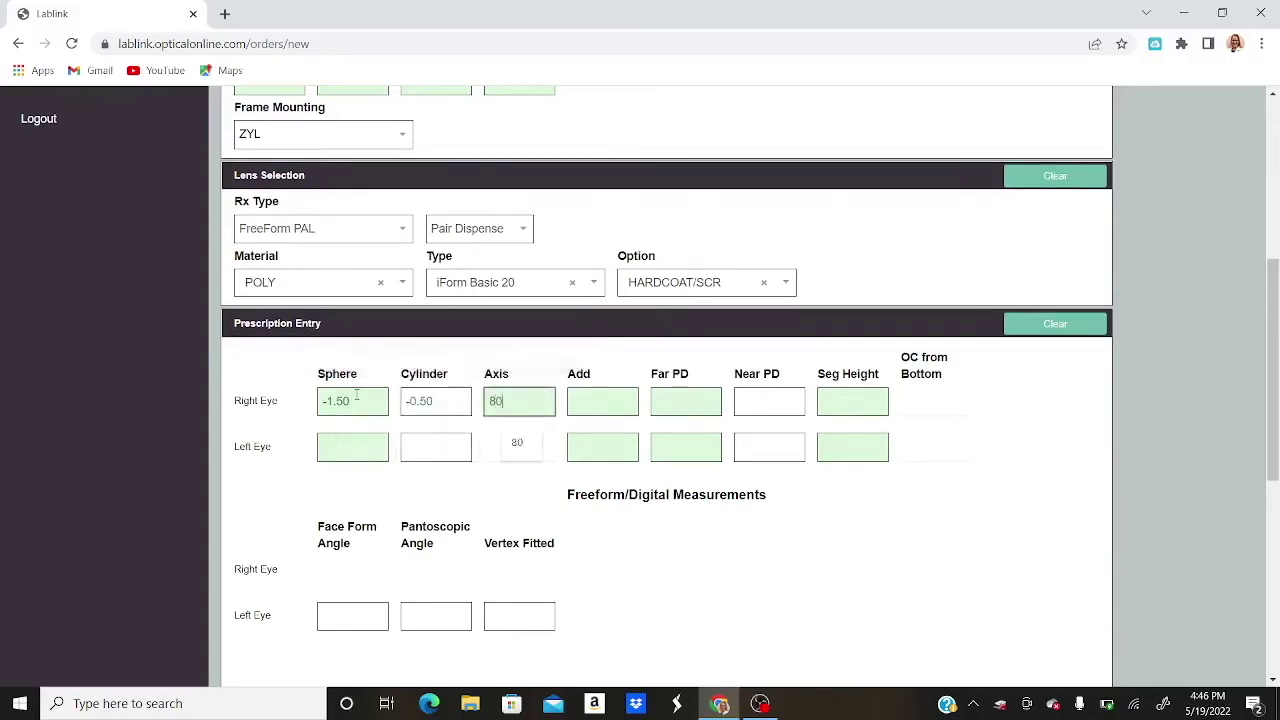
pyautogui.press('Tab')
pyautogui.write('2.00')
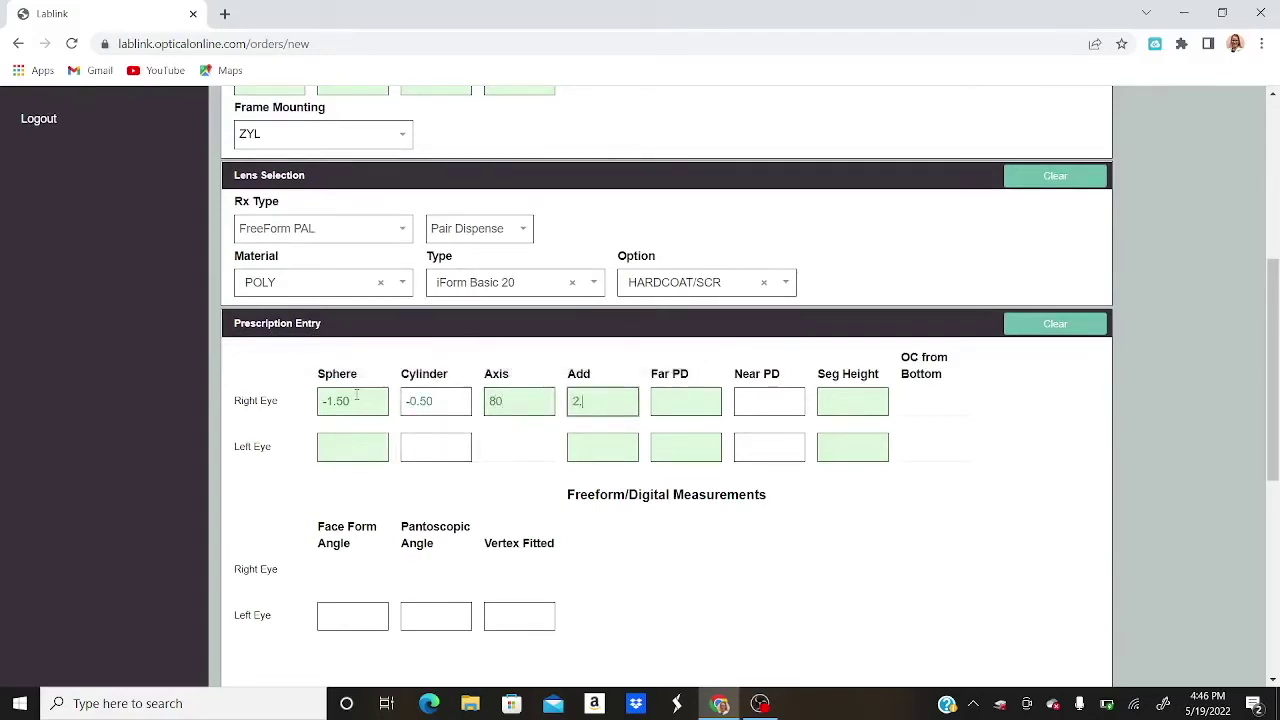
pyautogui.press('Tab')
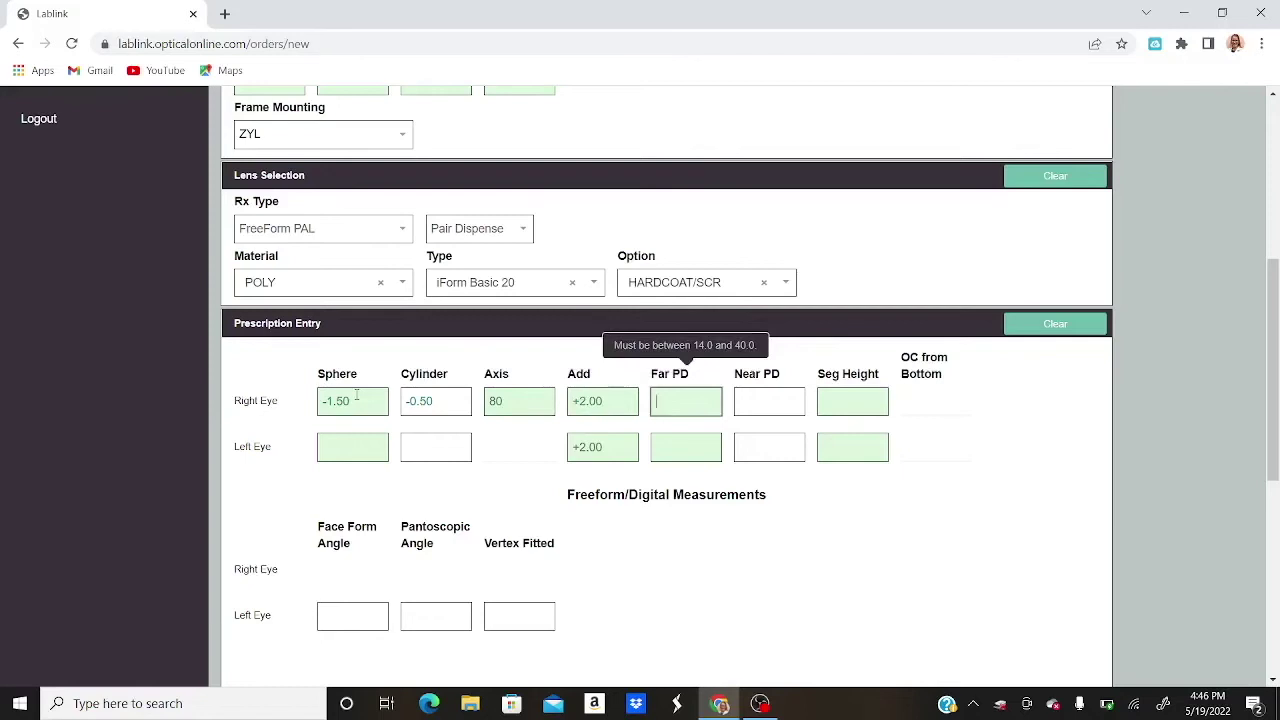
pyautogui.write('60')
pyautogui.press('Tab')
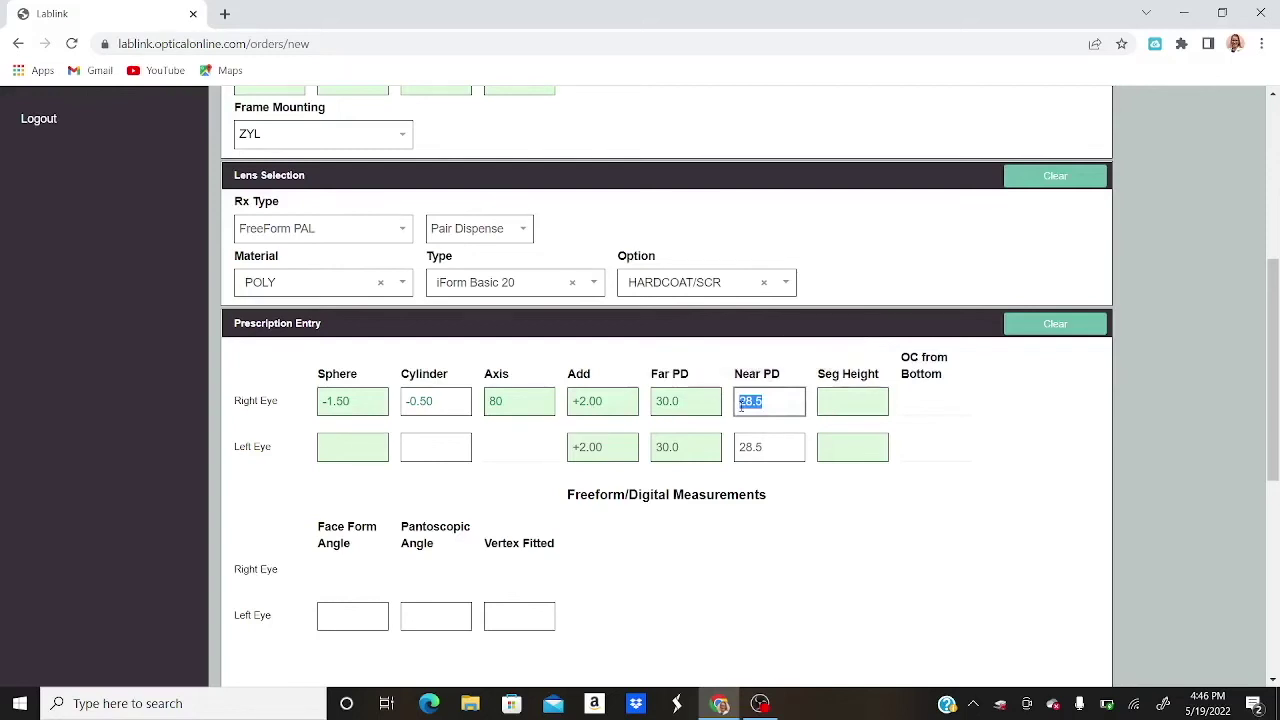
pyautogui.press('Tab')
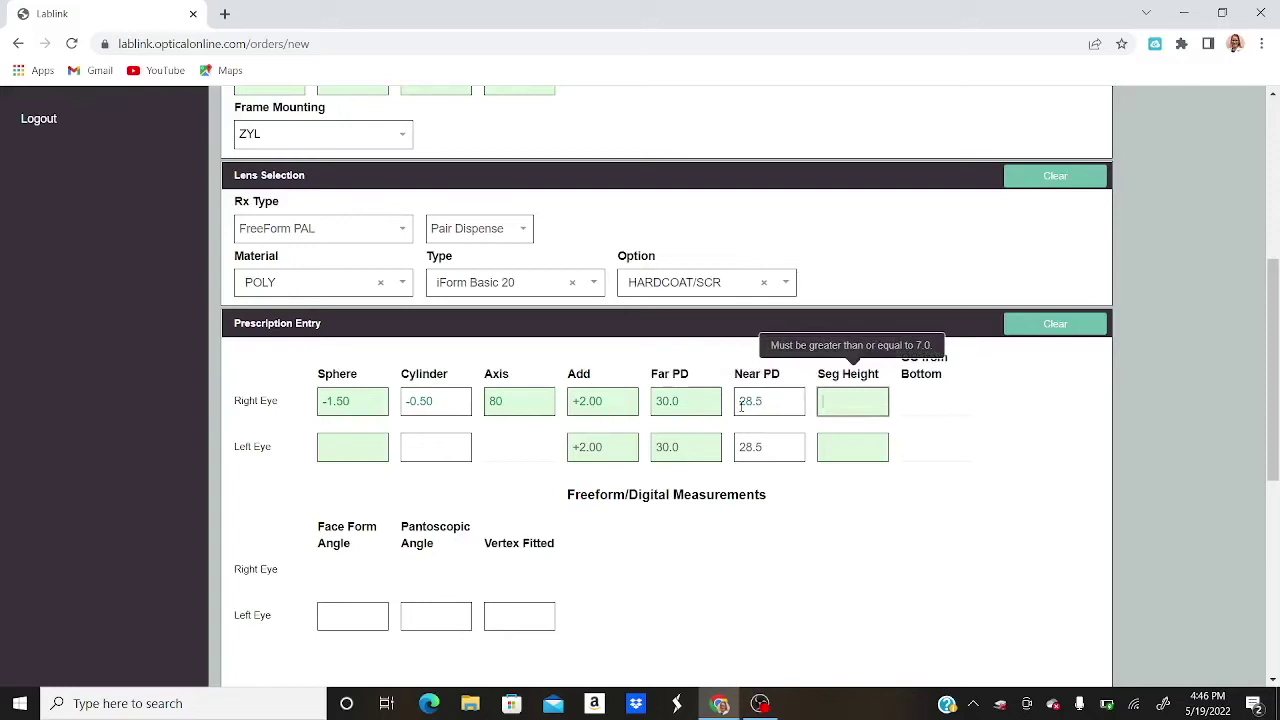
pyautogui.write('20')
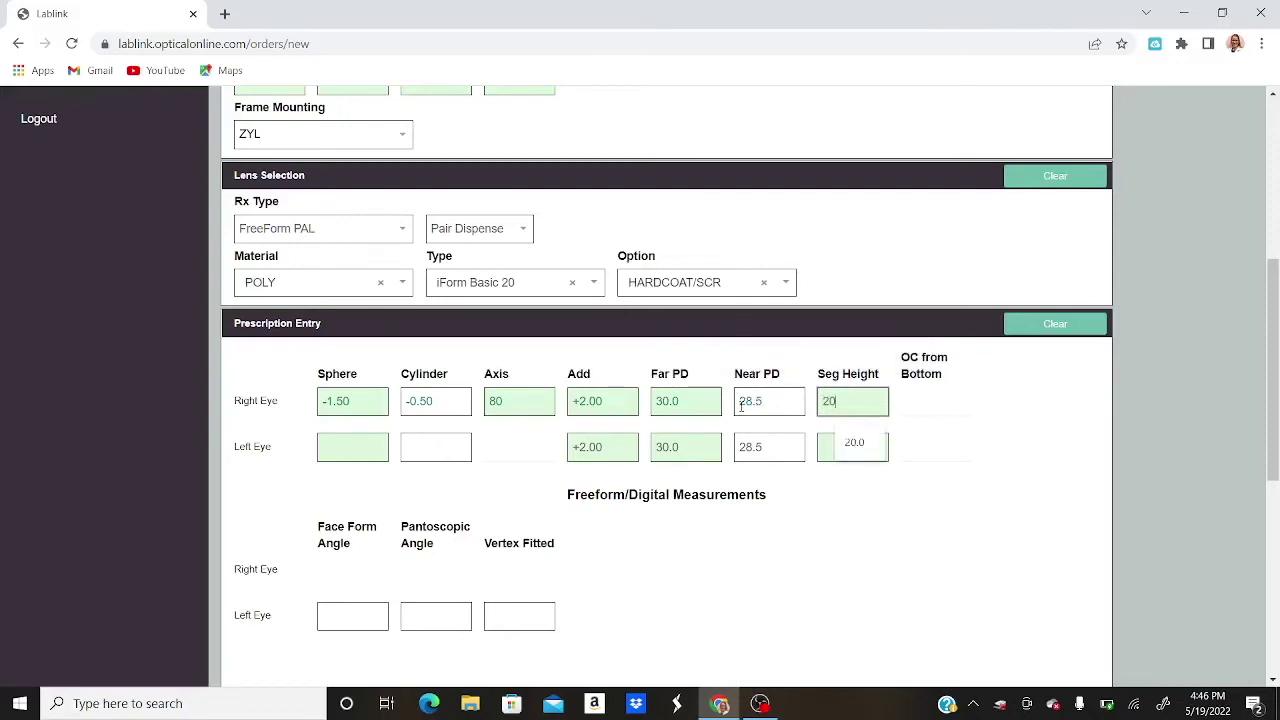
pyautogui.press('Tab')
# Enter left-eye sphere -2.00 and cylinder -0.75
pyautogui.write('-')
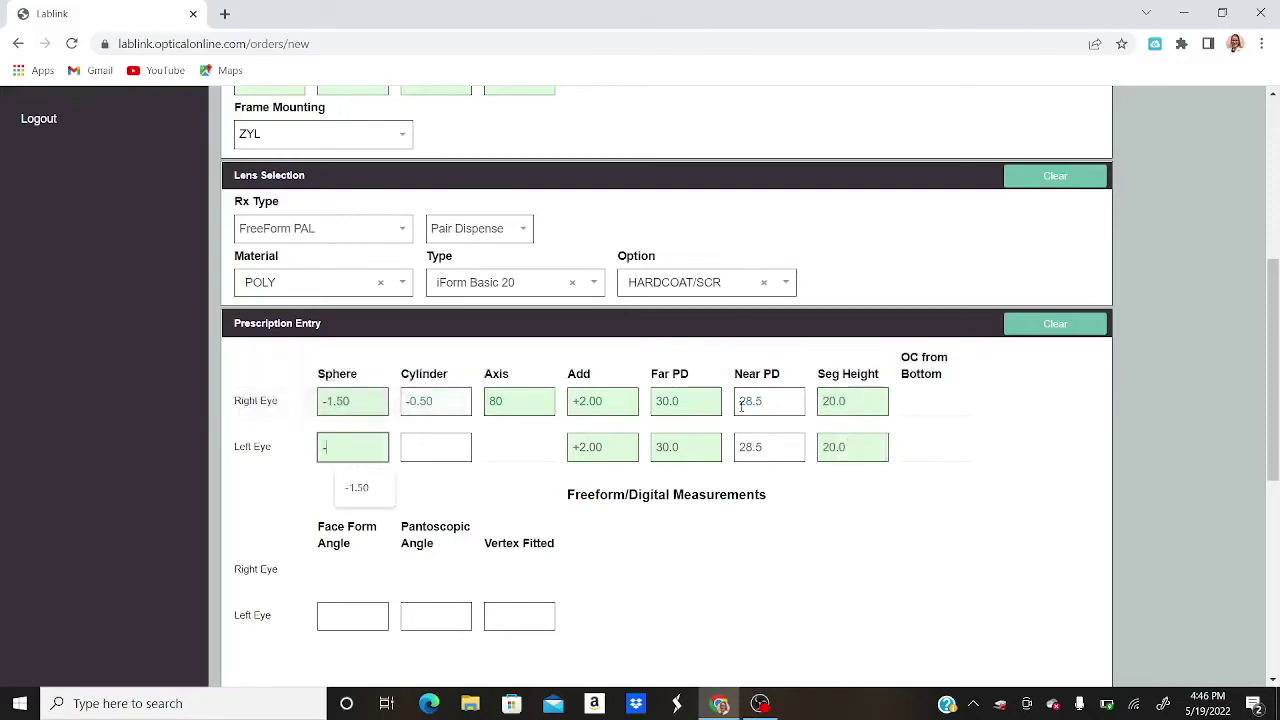
pyautogui.write('2.00')
pyautogui.press('Tab')
pyautogui.write('-0.75')
pyautogui.press('Tab')
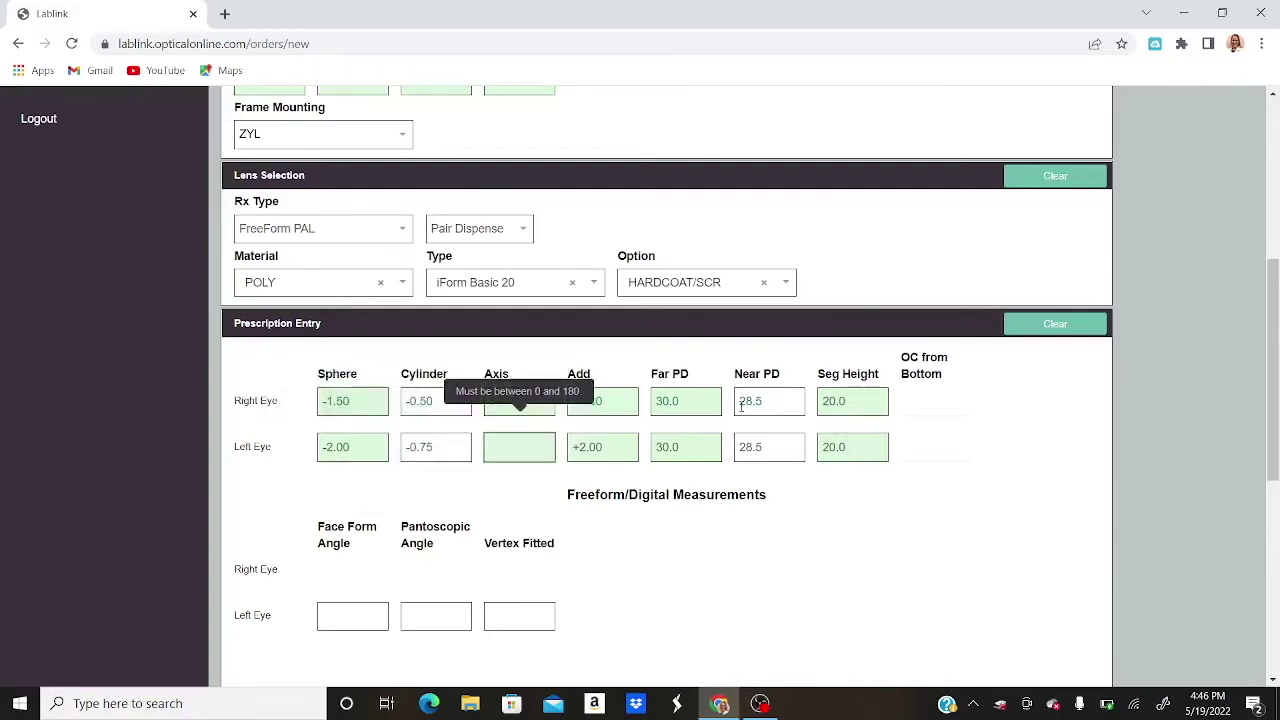
# Enter left-eye axis 120 and reveal the prism fields
pyautogui.write('120')
pyautogui.scroll(-2, 751, 486)
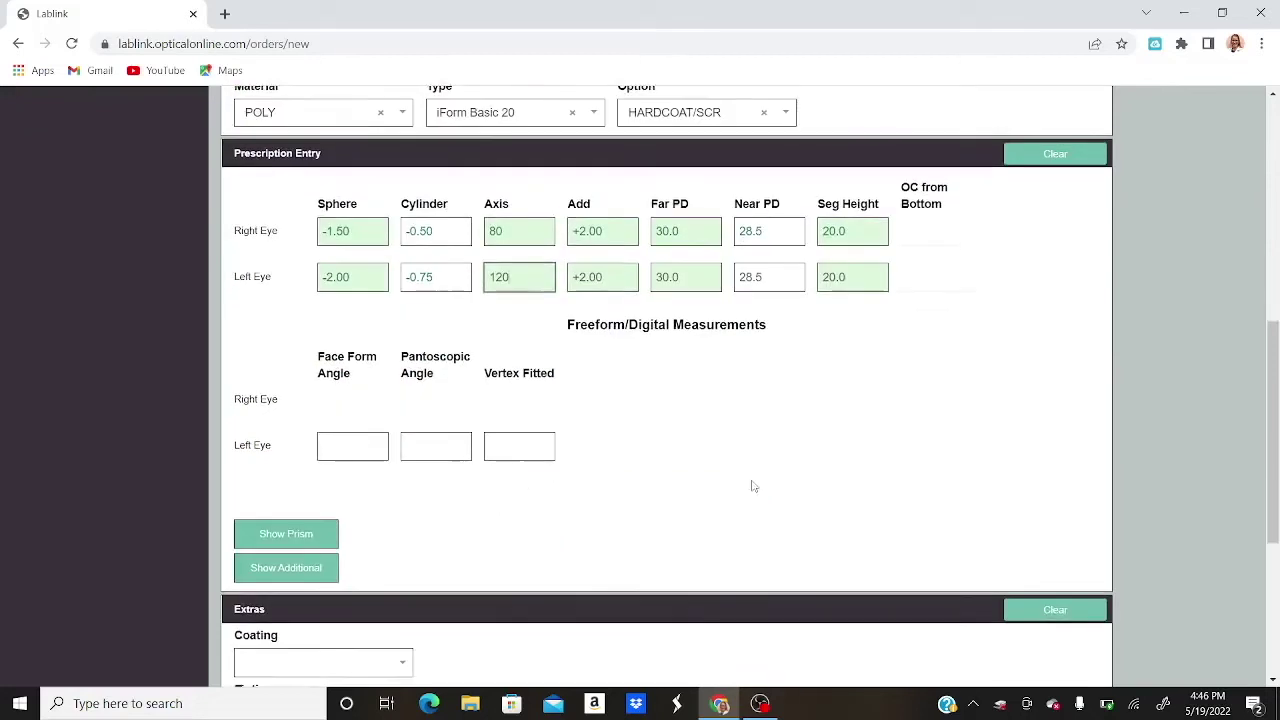
pyautogui.click(318, 540)
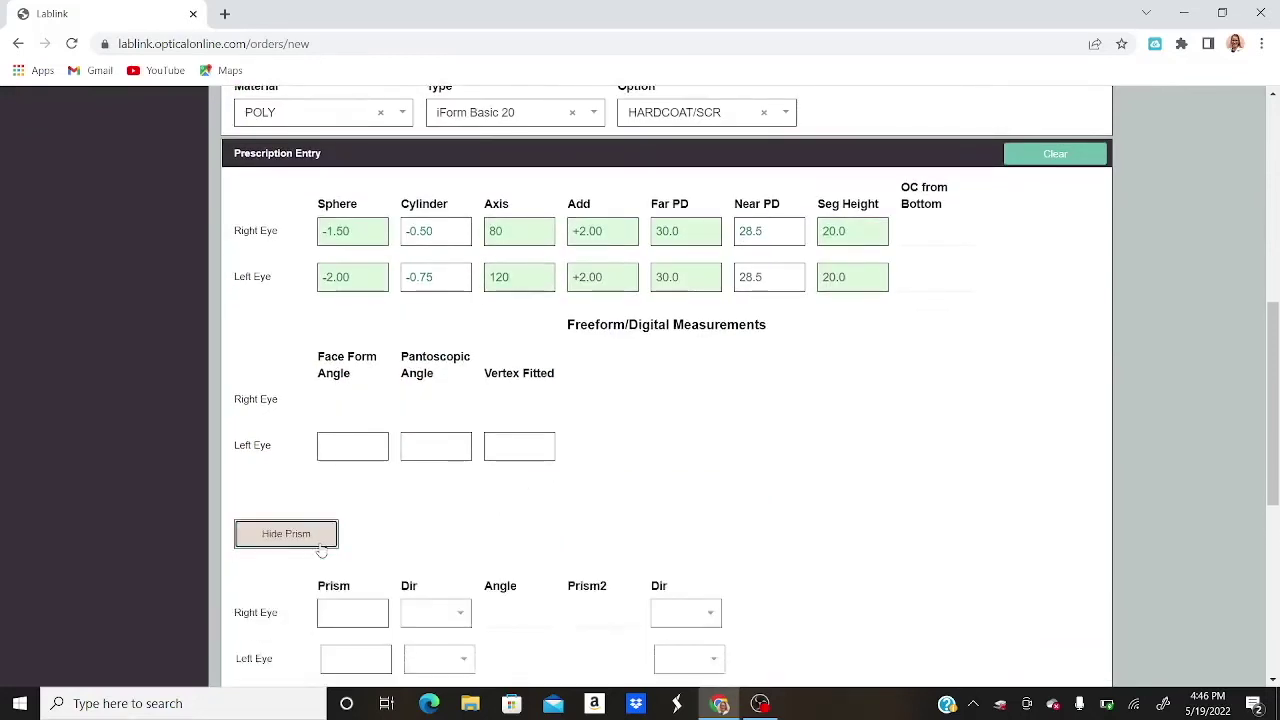
# Expand the additional thickness and base curve options, then collapse the prism rows
pyautogui.scroll(-1, 320, 550)
pyautogui.scroll(-1, 320, 550)
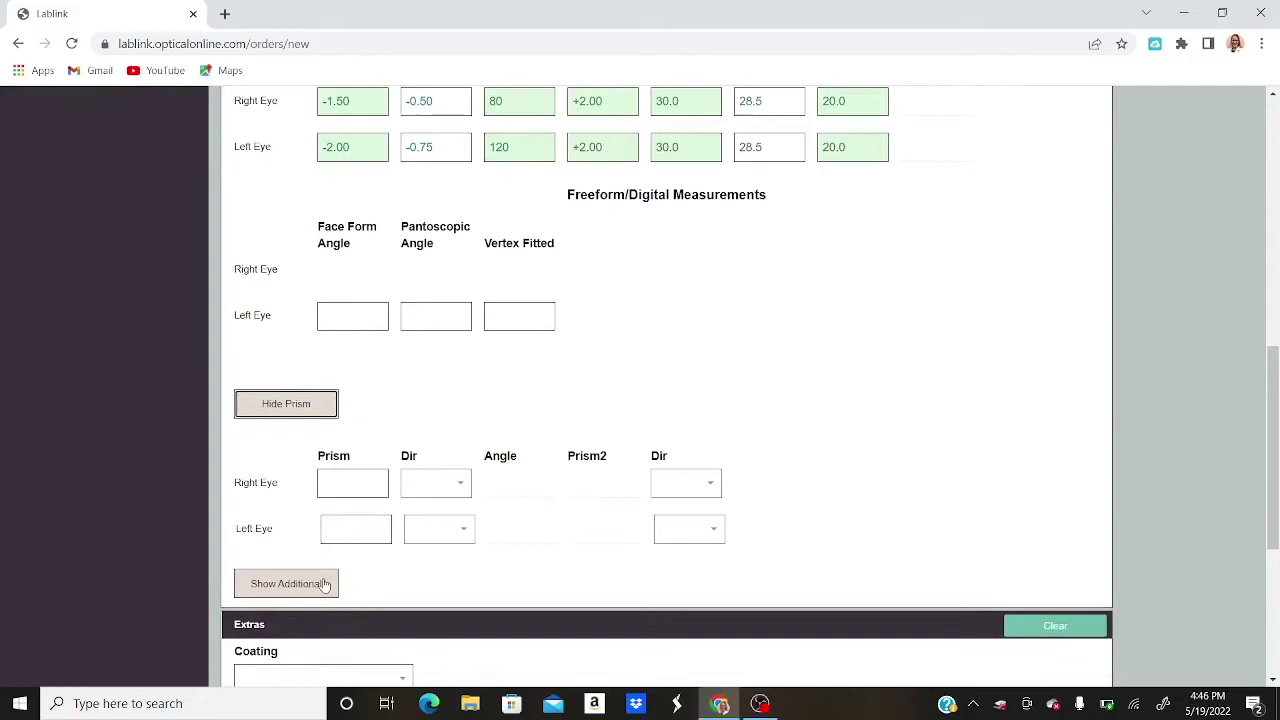
pyautogui.click(325, 585)
pyautogui.scroll(-2, 325, 585)
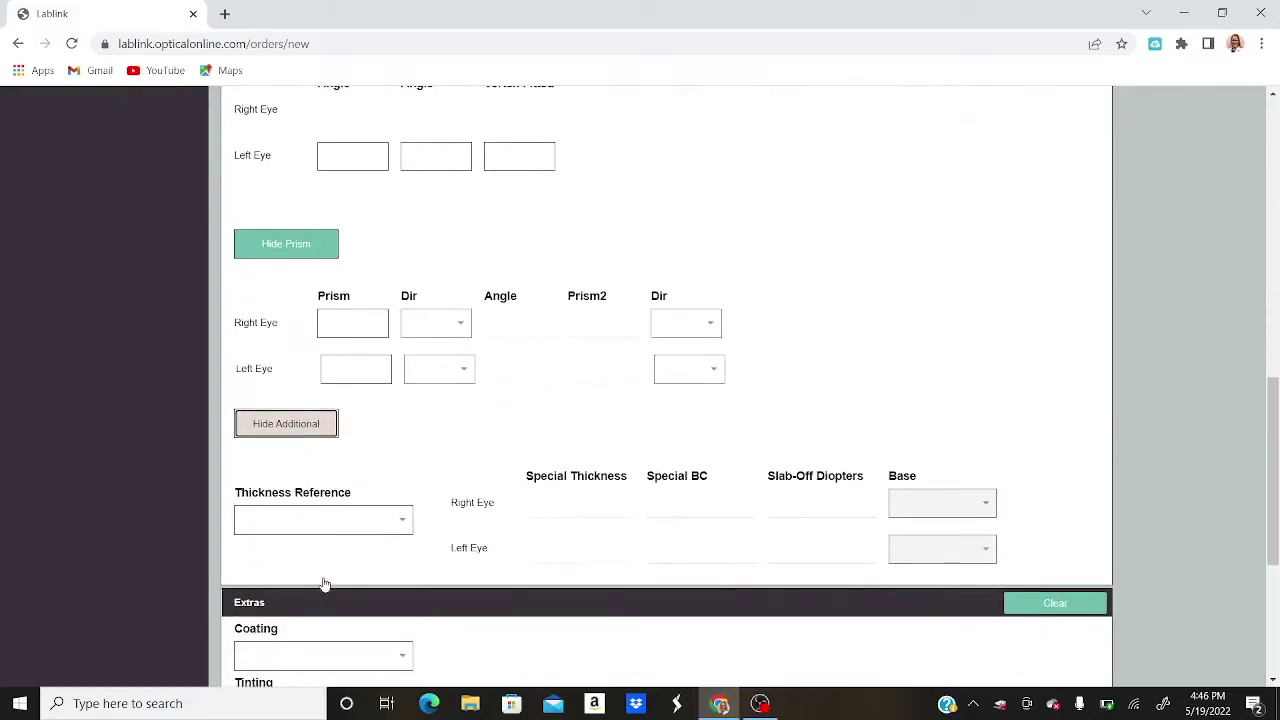
pyautogui.doubleClick(557, 596)
pyautogui.click(275, 248)
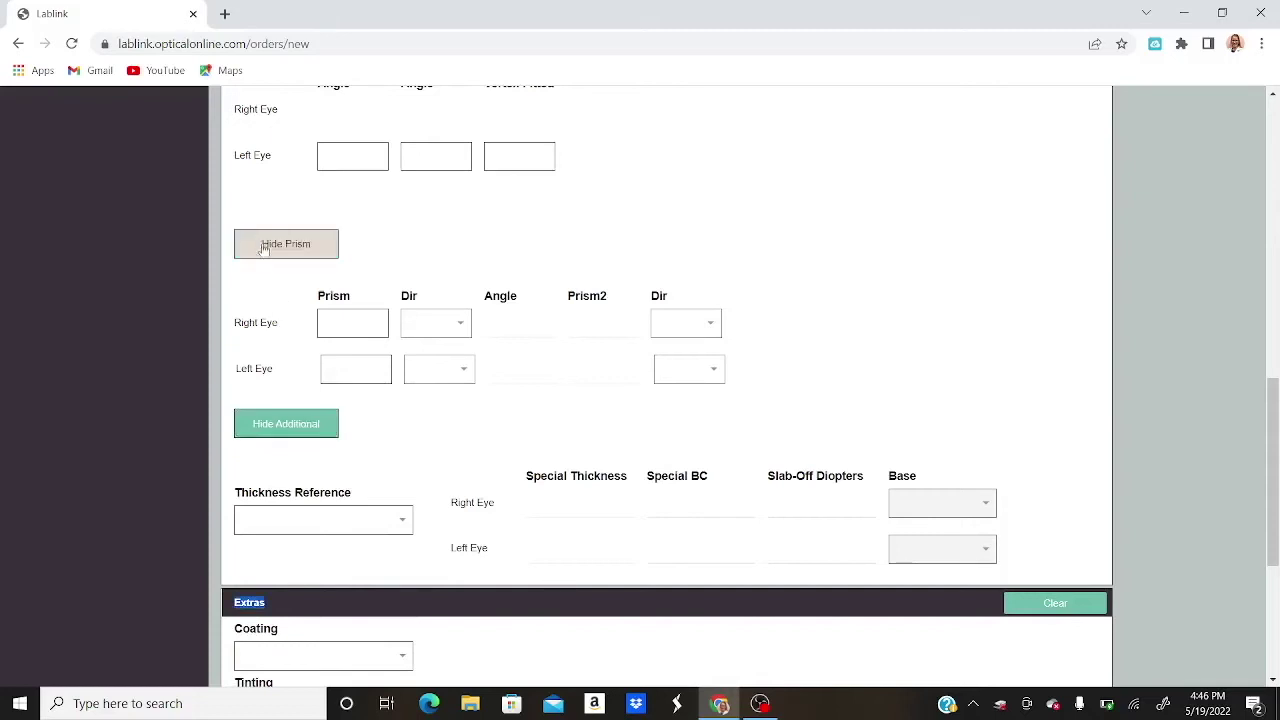
# Collapse the additional options and leave coating and tinting empty after trying Solid Tint
pyautogui.click(278, 283)
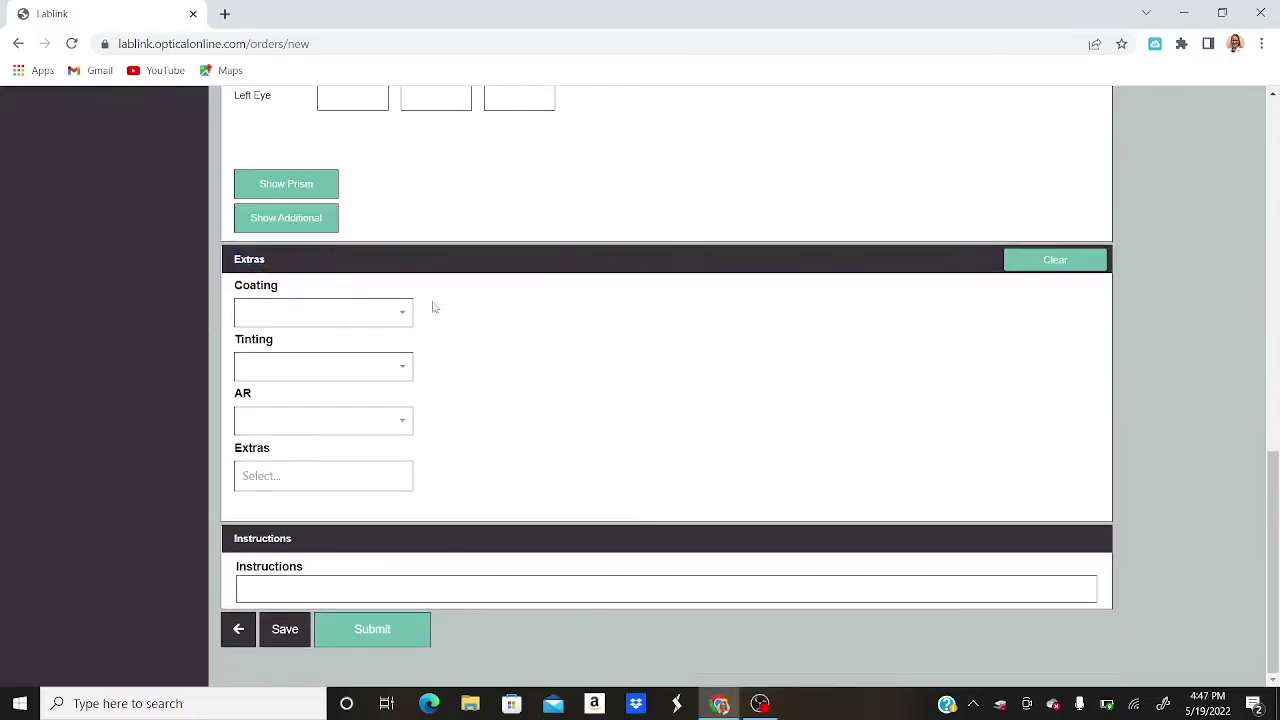
pyautogui.click(405, 315)
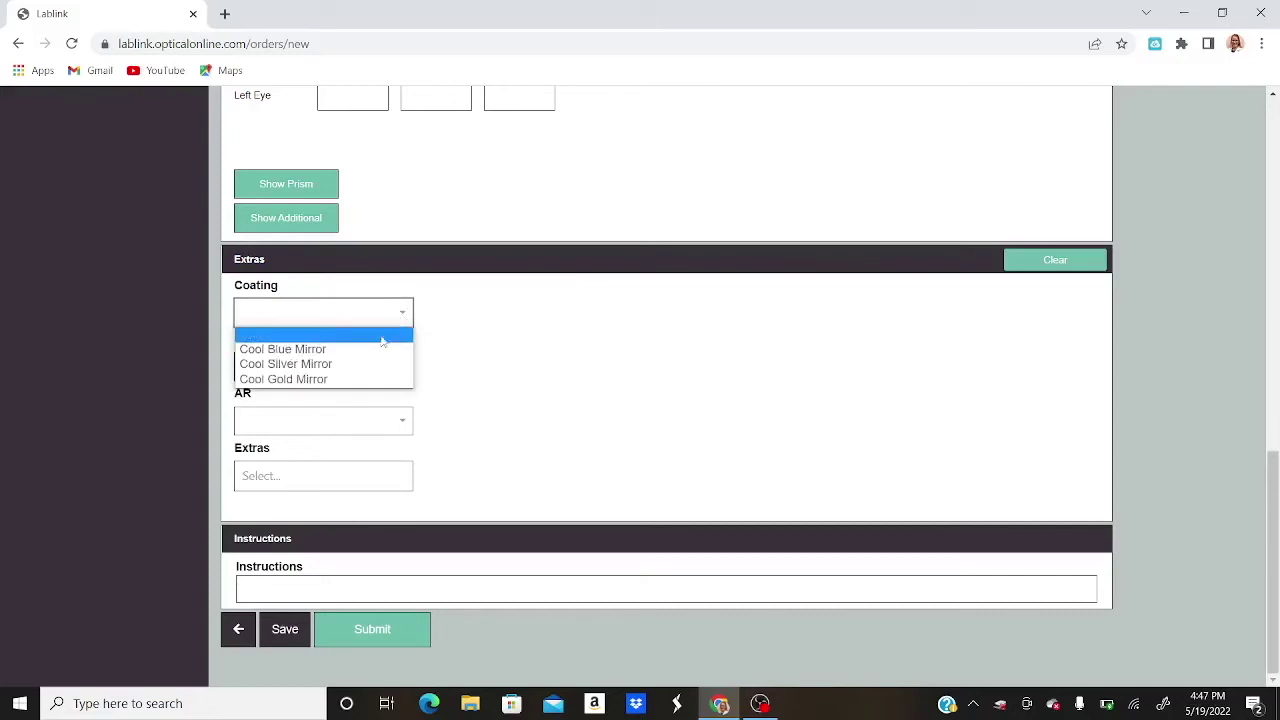
pyautogui.click(405, 314)
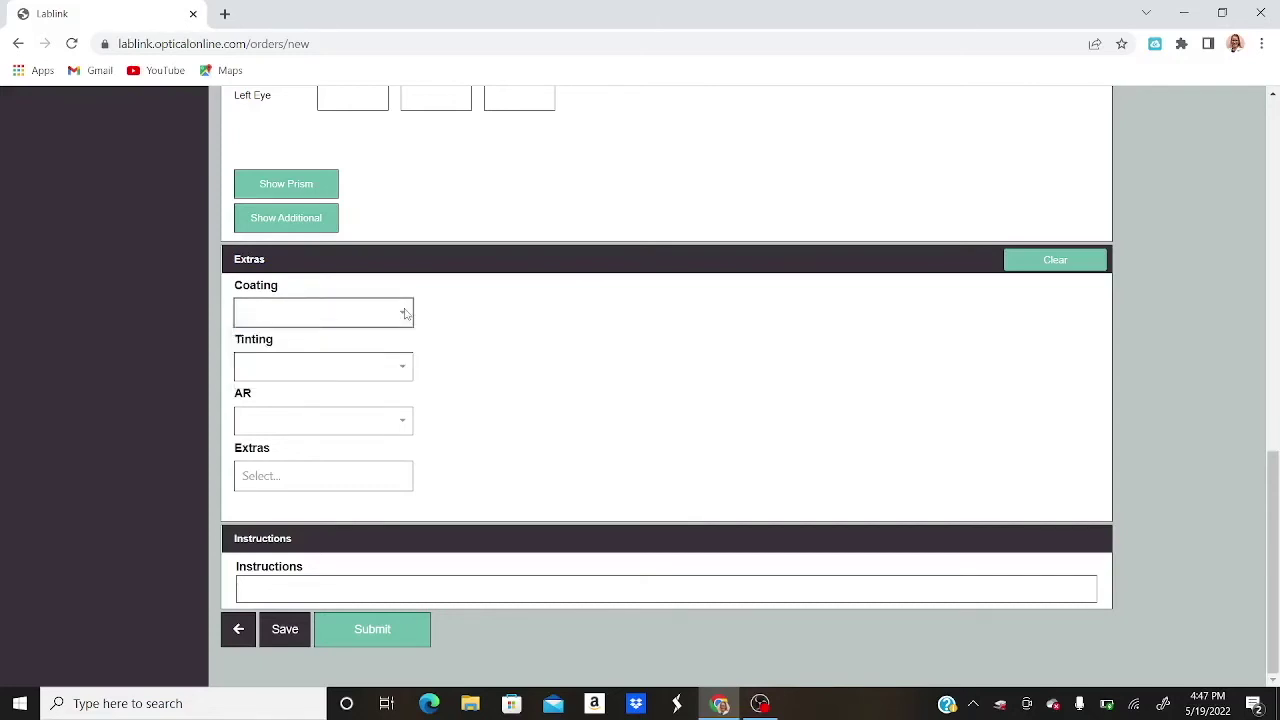
pyautogui.click(402, 371)
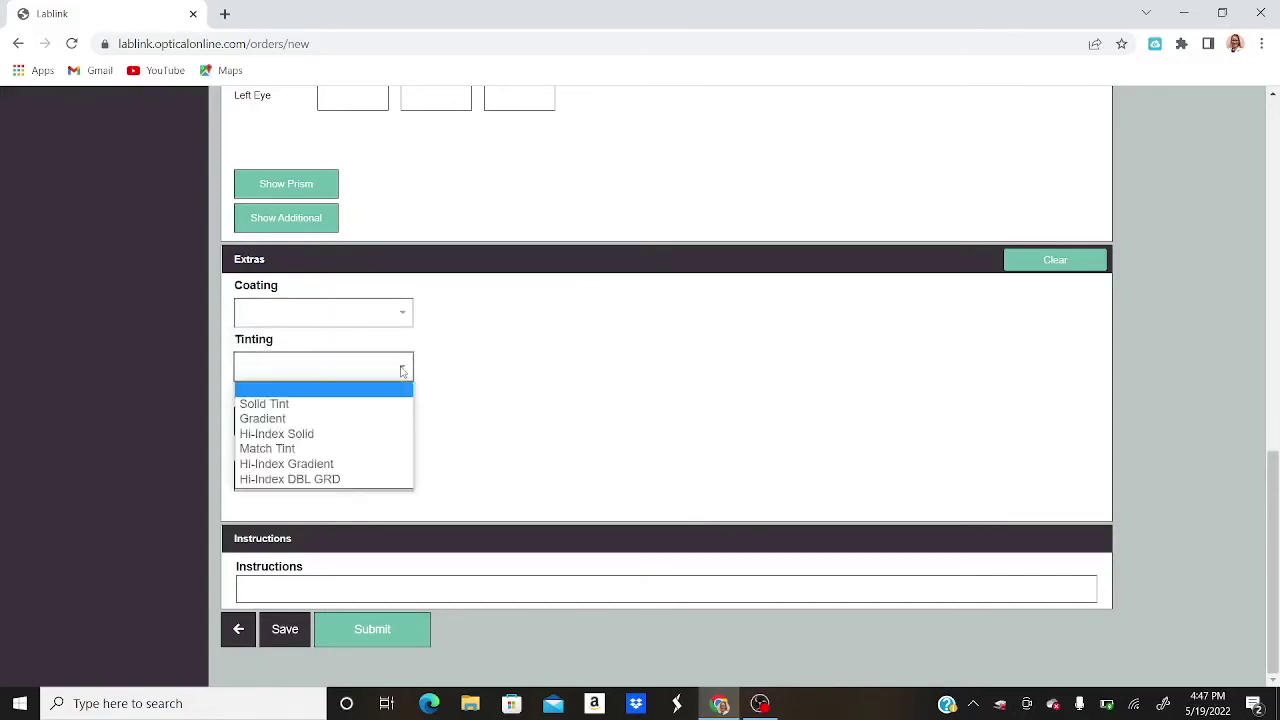
pyautogui.click(315, 405)
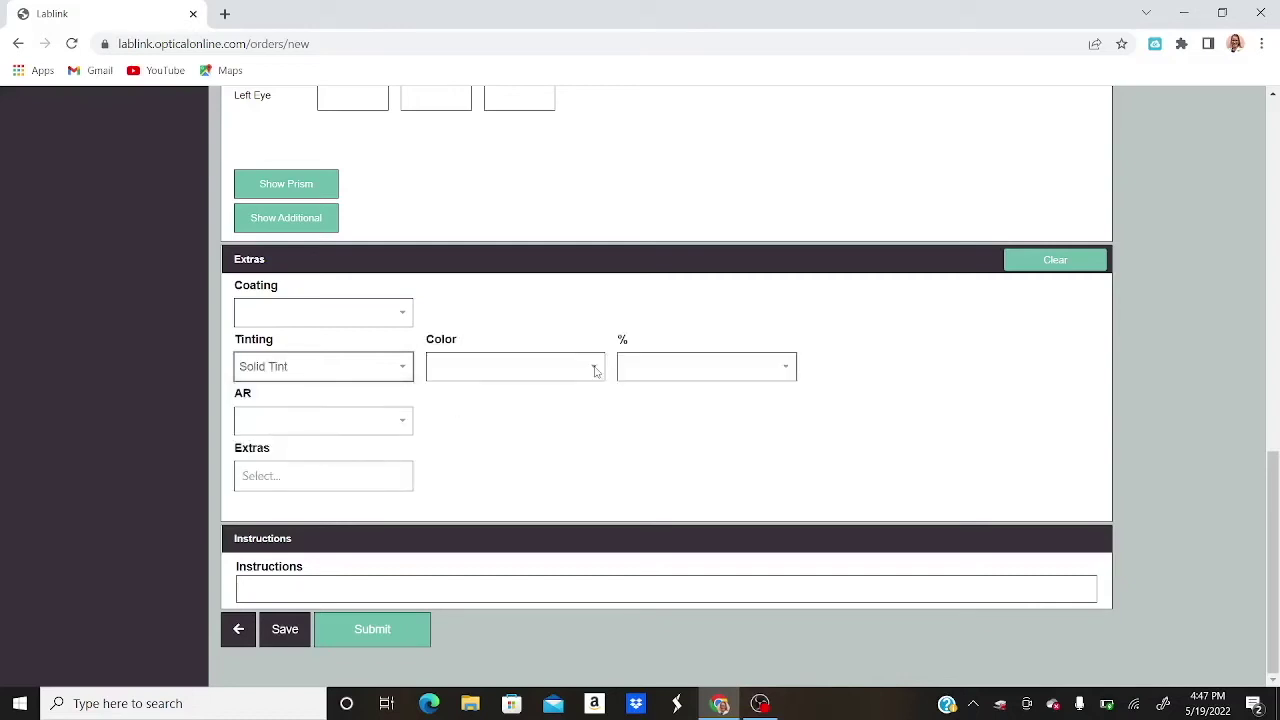
pyautogui.click(595, 370)
pyautogui.click(597, 371)
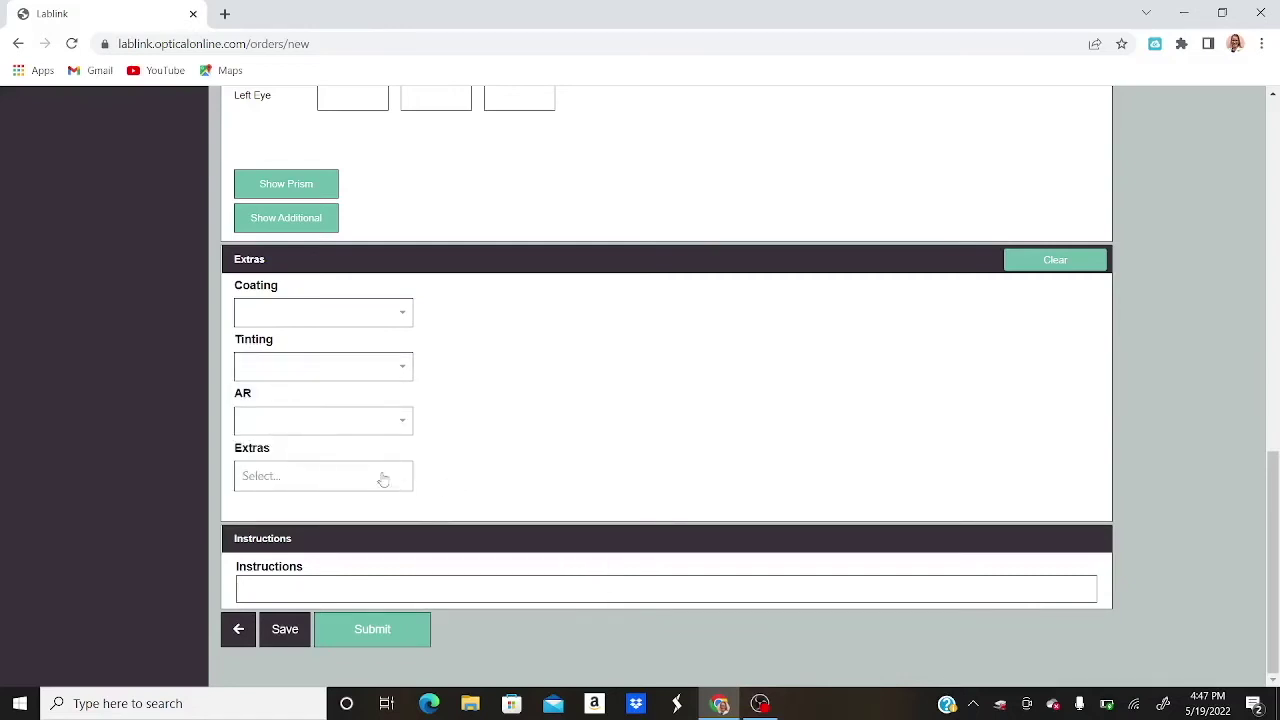
# Set the AR treatment to Granite Premium Package, leaving extras unselected
pyautogui.click(400, 421)
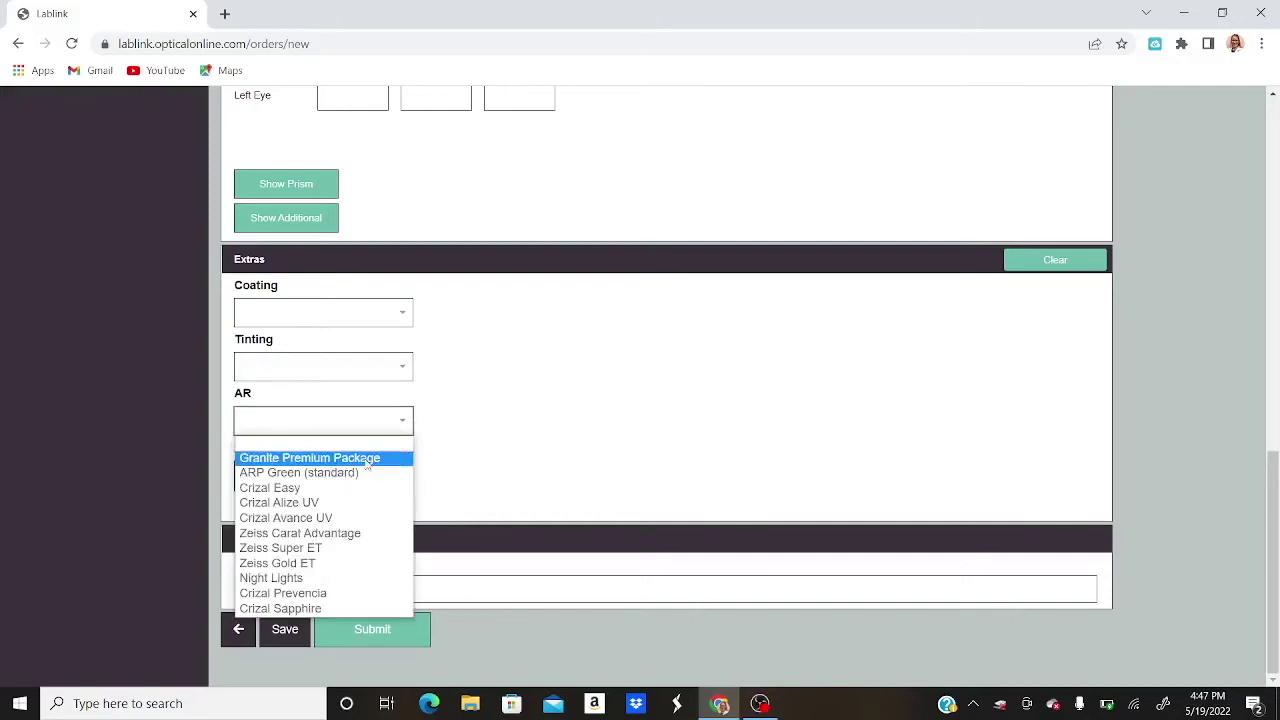
pyautogui.click(367, 460)
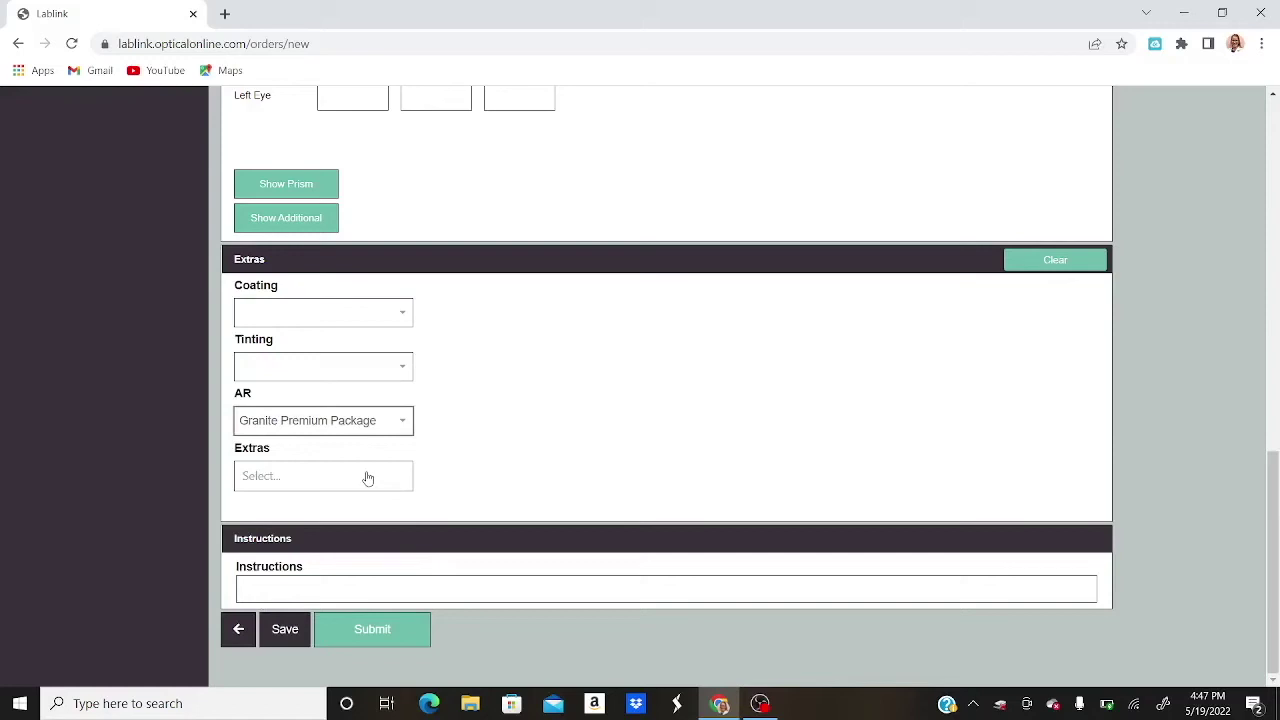
pyautogui.click(367, 478)
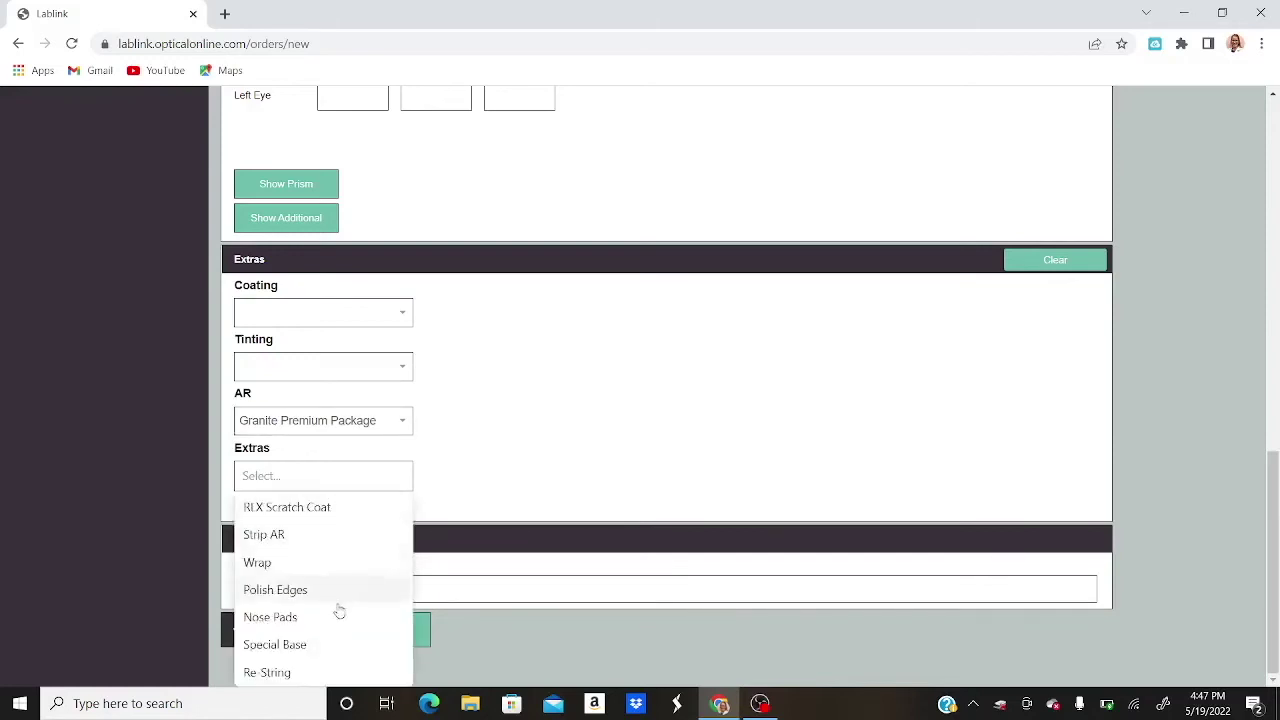
pyautogui.click(489, 478)
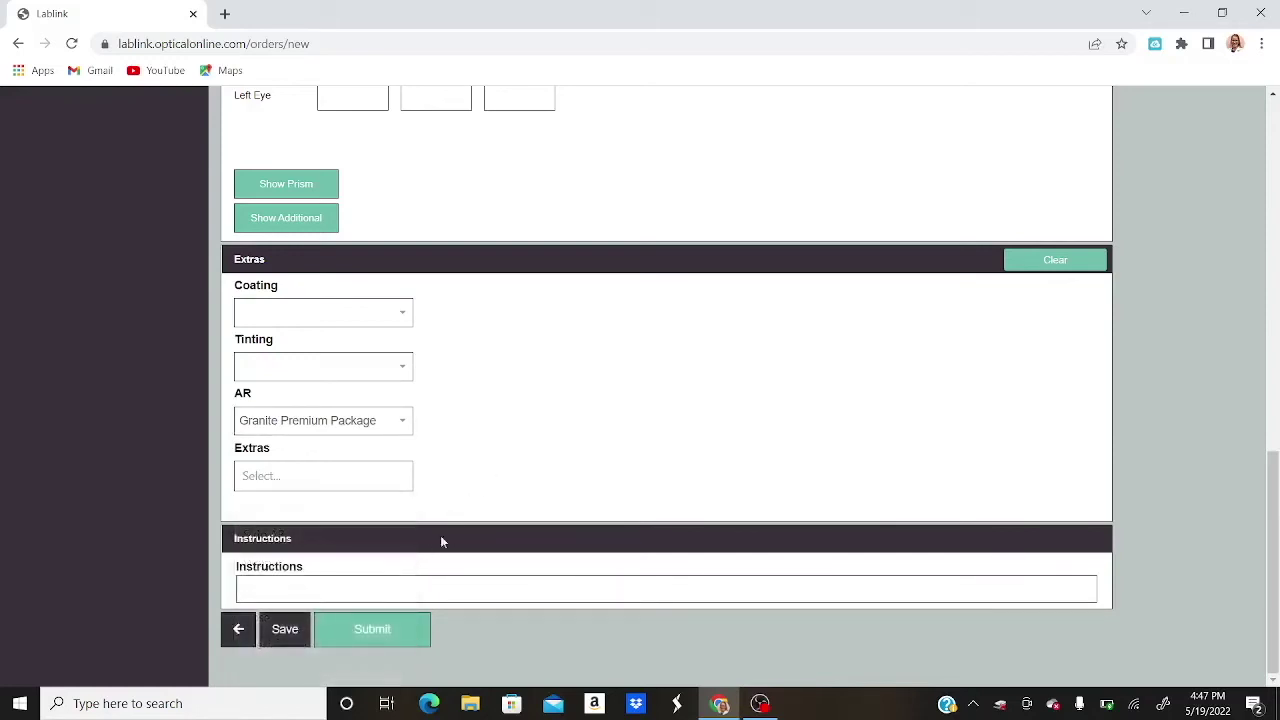
# Enter 'DO NOT PROCESS' as the order instructions and submit the order
pyautogui.click(408, 589)
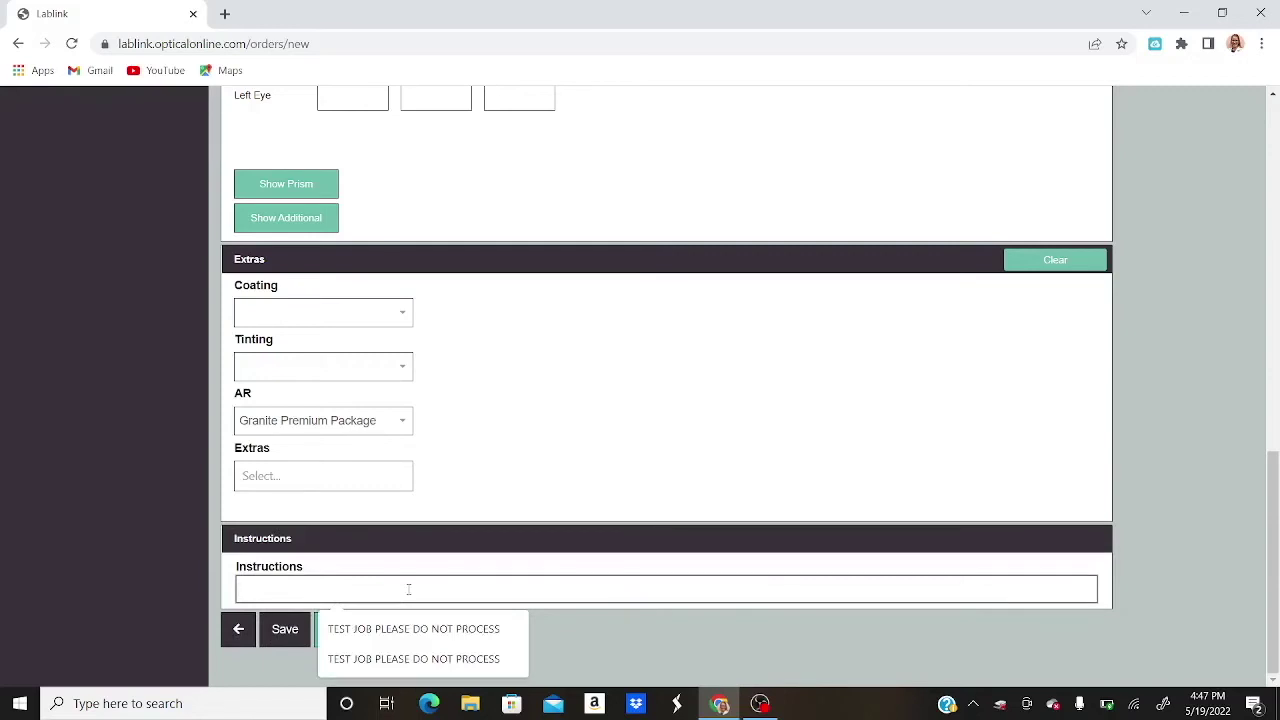
pyautogui.write('D')
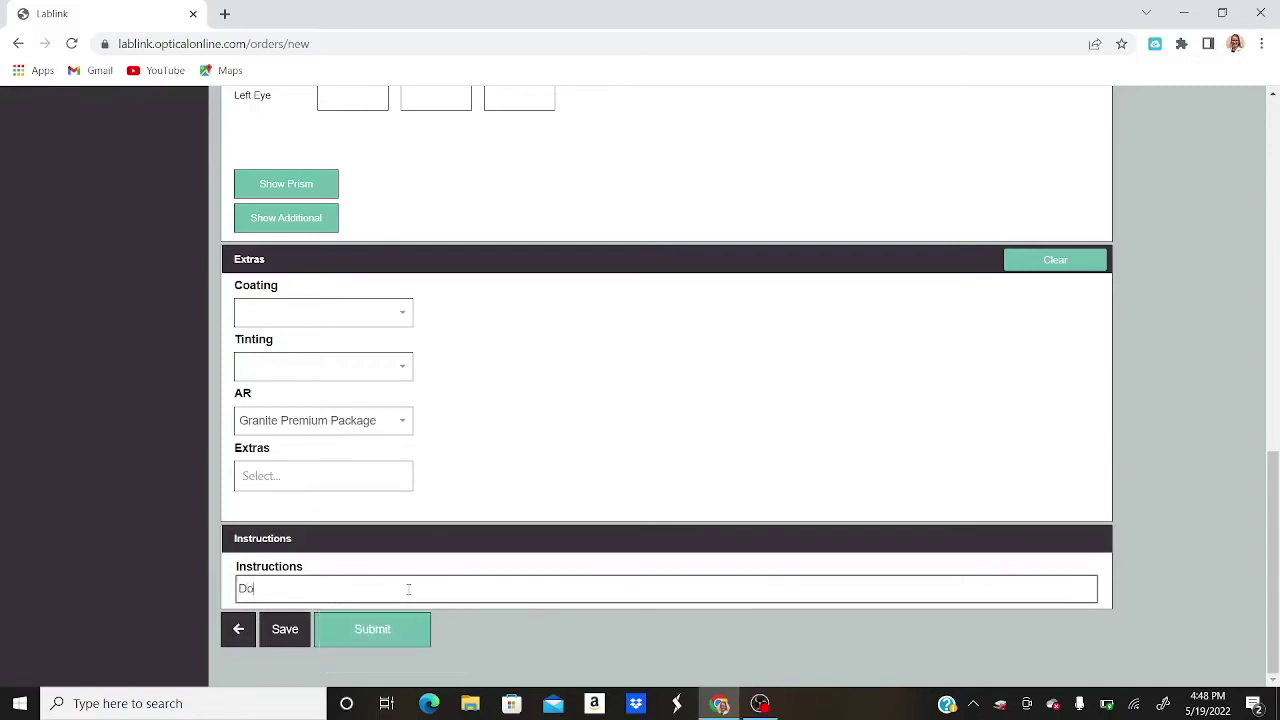
pyautogui.write('O NOT PROCESS')
pyautogui.click(402, 644)
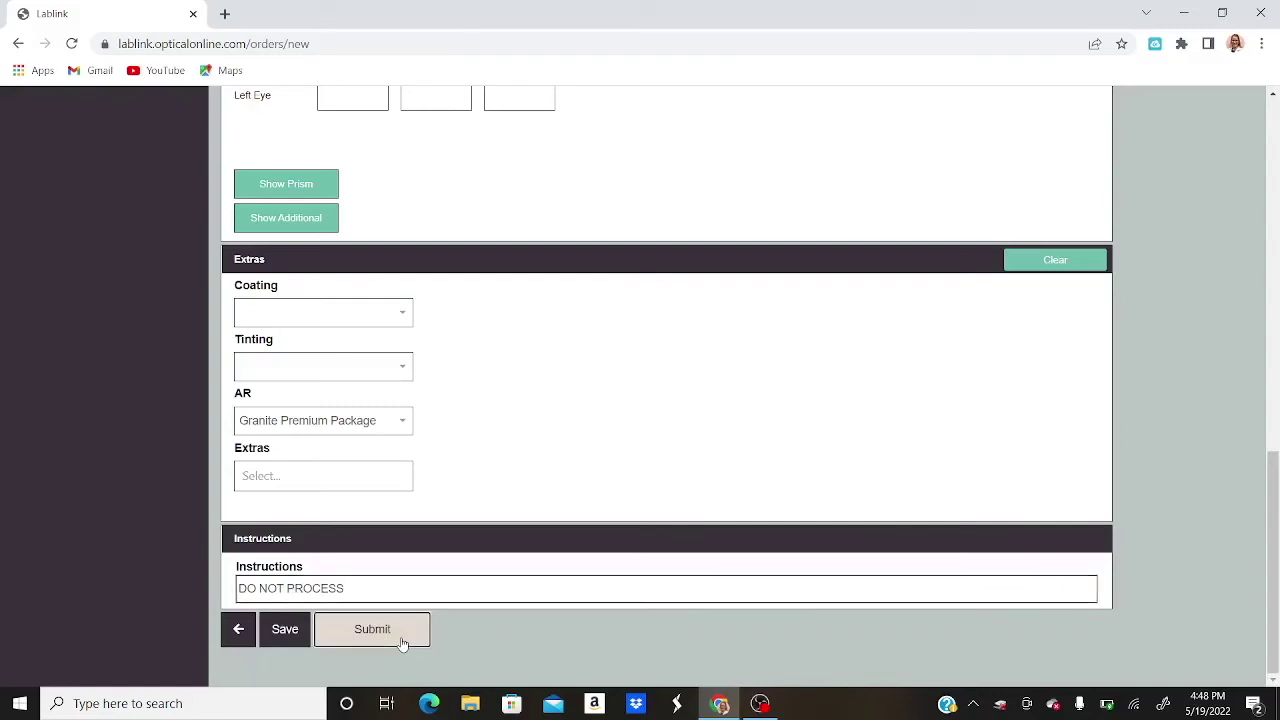
pyautogui.click(401, 640)
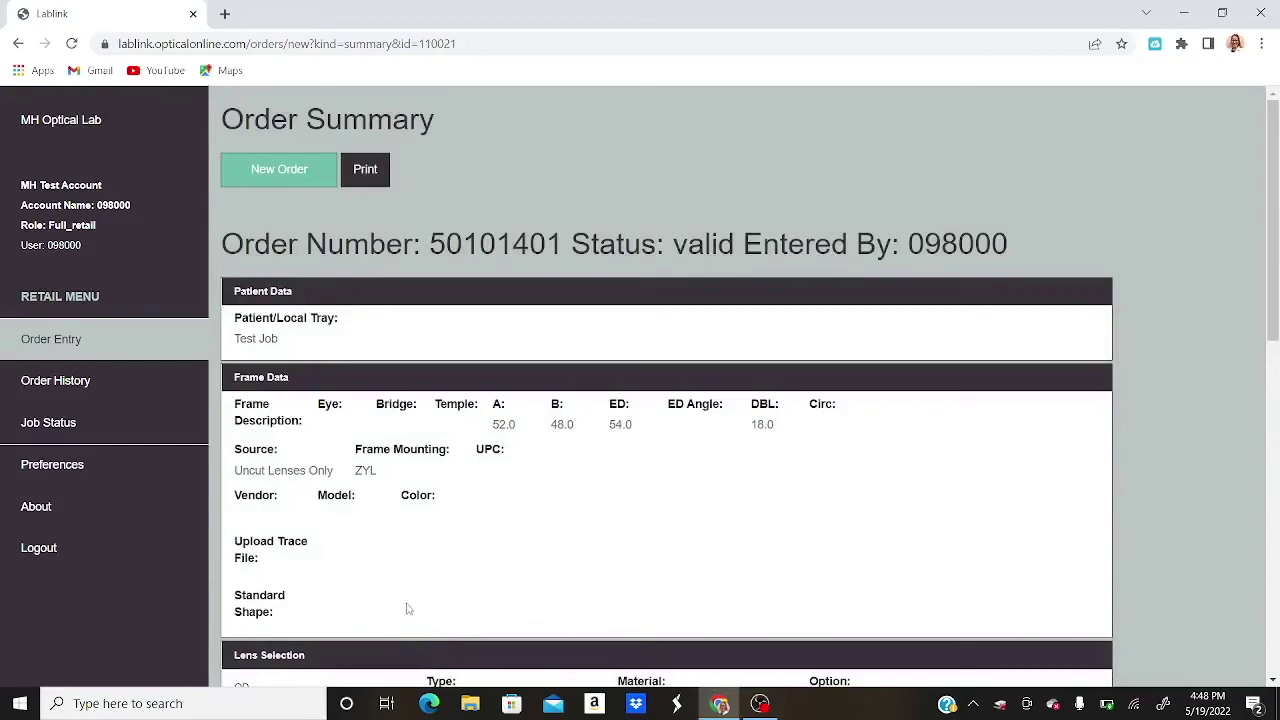
# Check the summary's Granite Premium Package AR and DO NOT PROCESS instructions, then start a blank new order
pyautogui.scroll(-3, 472, 536)
pyautogui.scroll(-5, 472, 536)
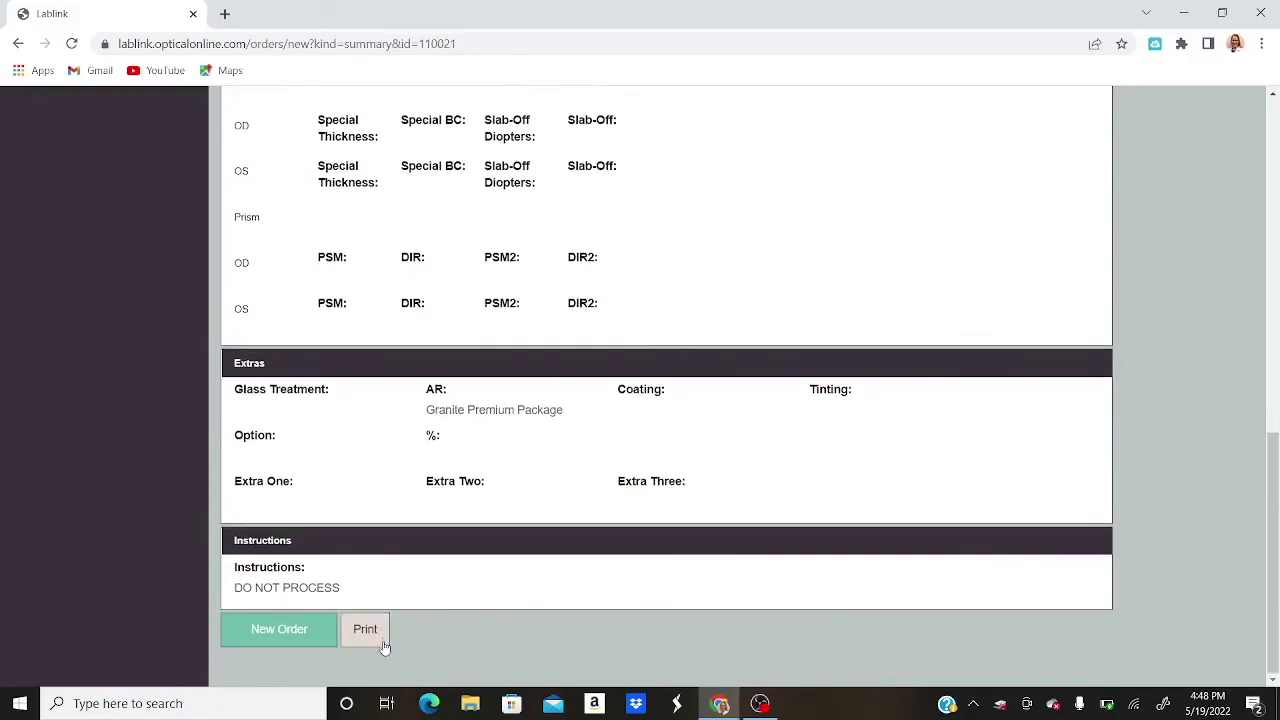
pyautogui.click(311, 627)
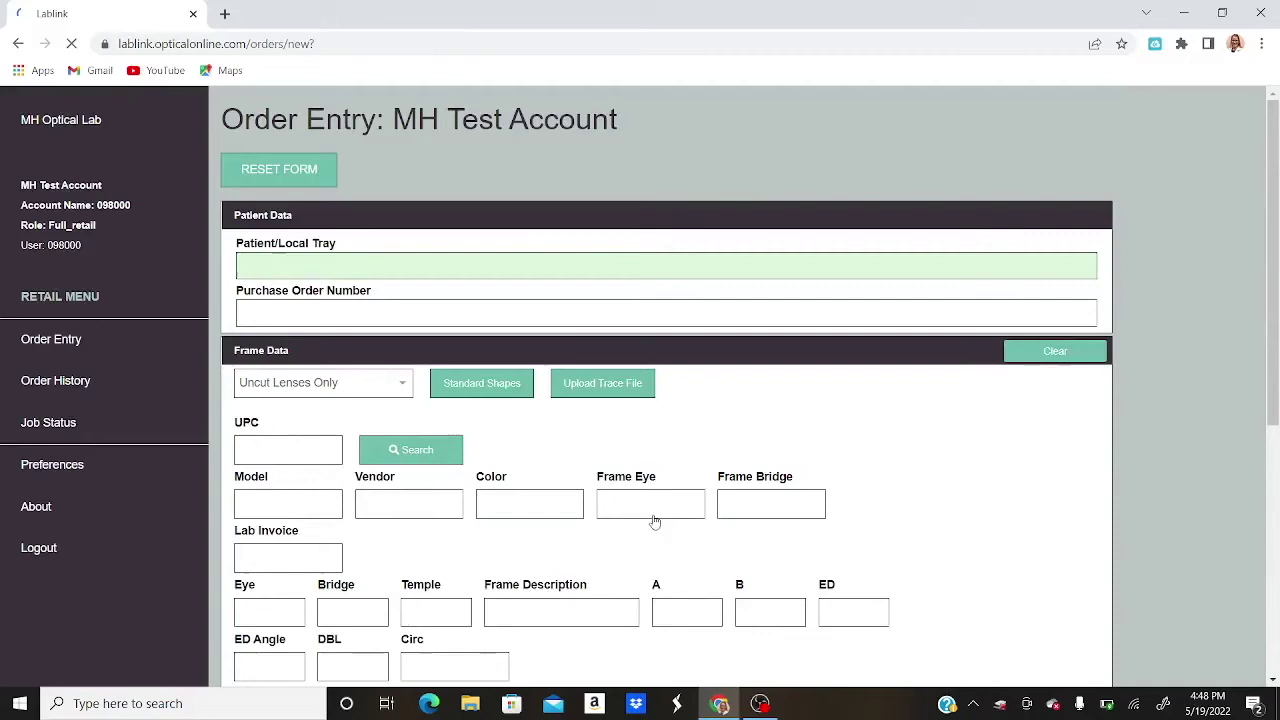
# Show Job Status and find the new TEST JOB order listed as Remote Rx on 5/19/2022
pyautogui.scroll(-2, 655, 522)
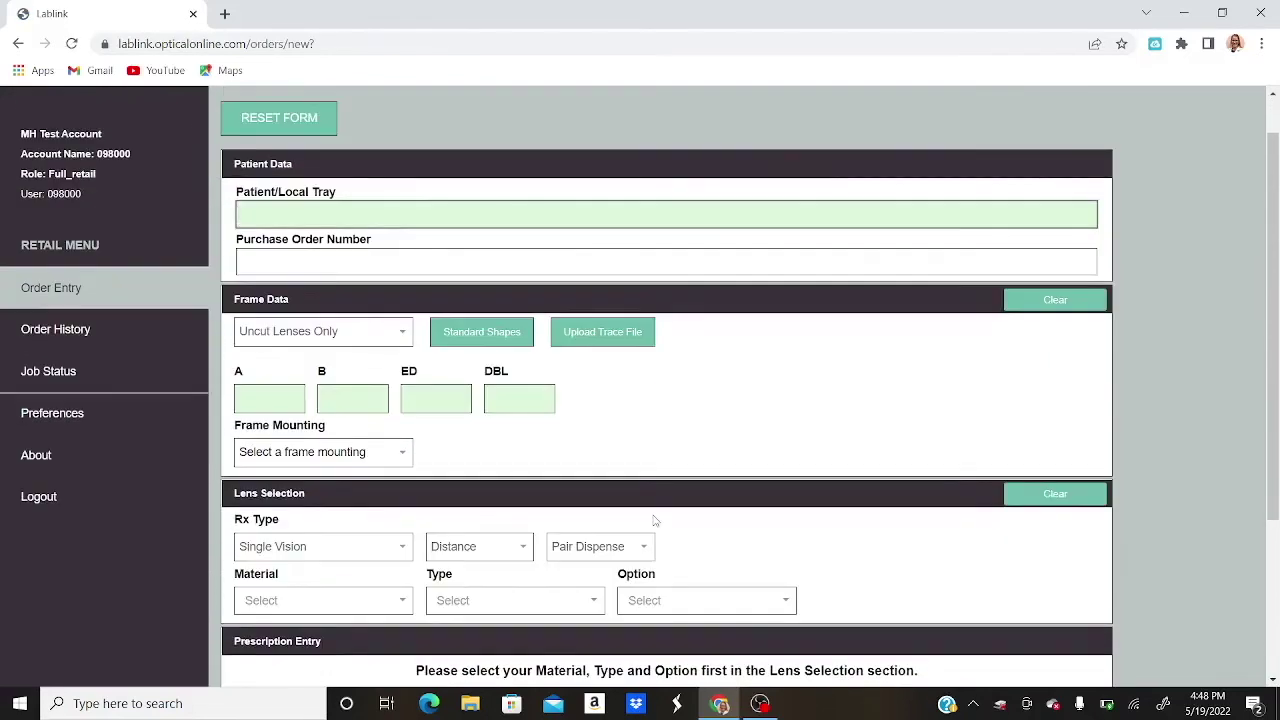
pyautogui.click(105, 370)
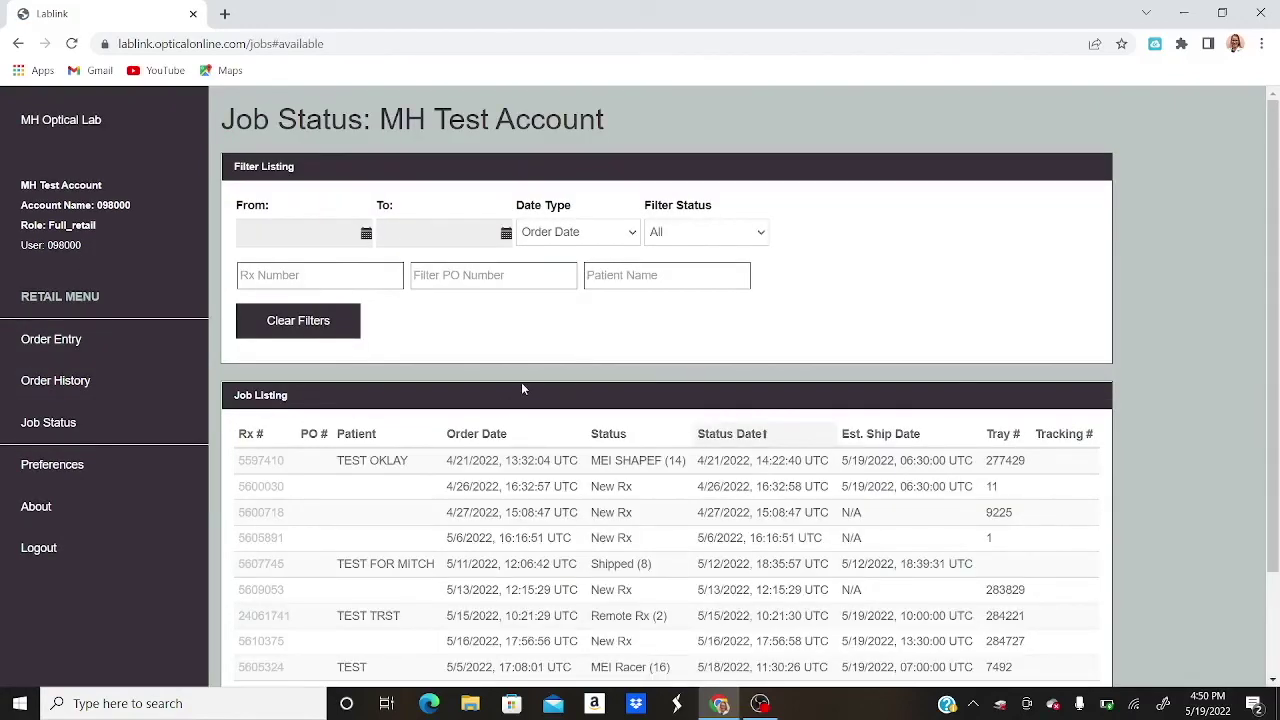
pyautogui.scroll(-2, 522, 388)
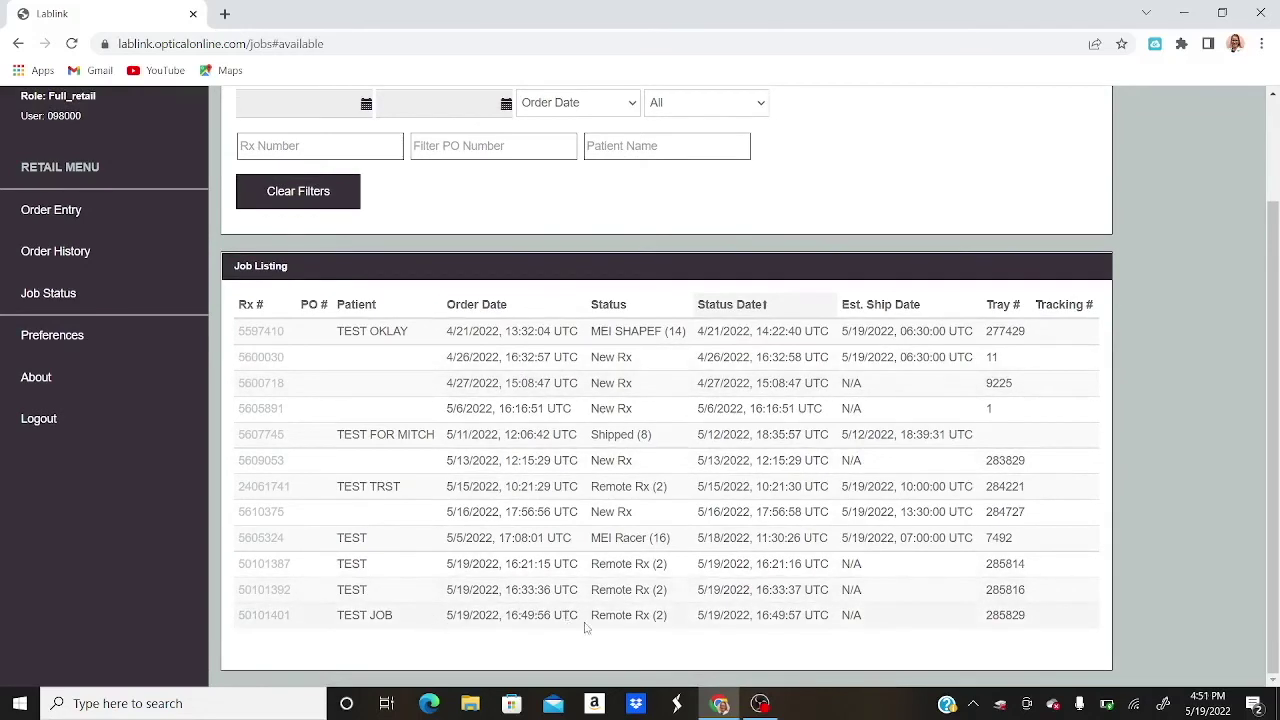
# Open the test account's Order History list of 12 orders
pyautogui.click(88, 263)
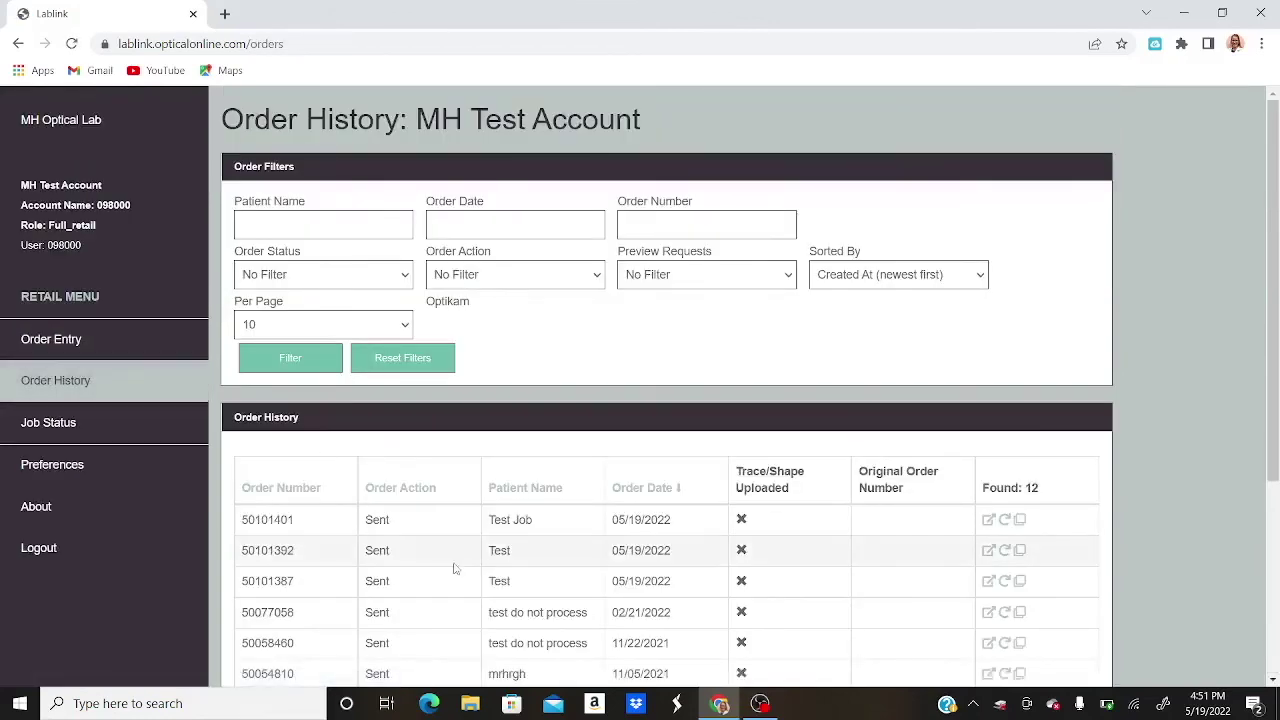
pyautogui.scroll(-1, 453, 568)
pyautogui.scroll(1, 451, 640)
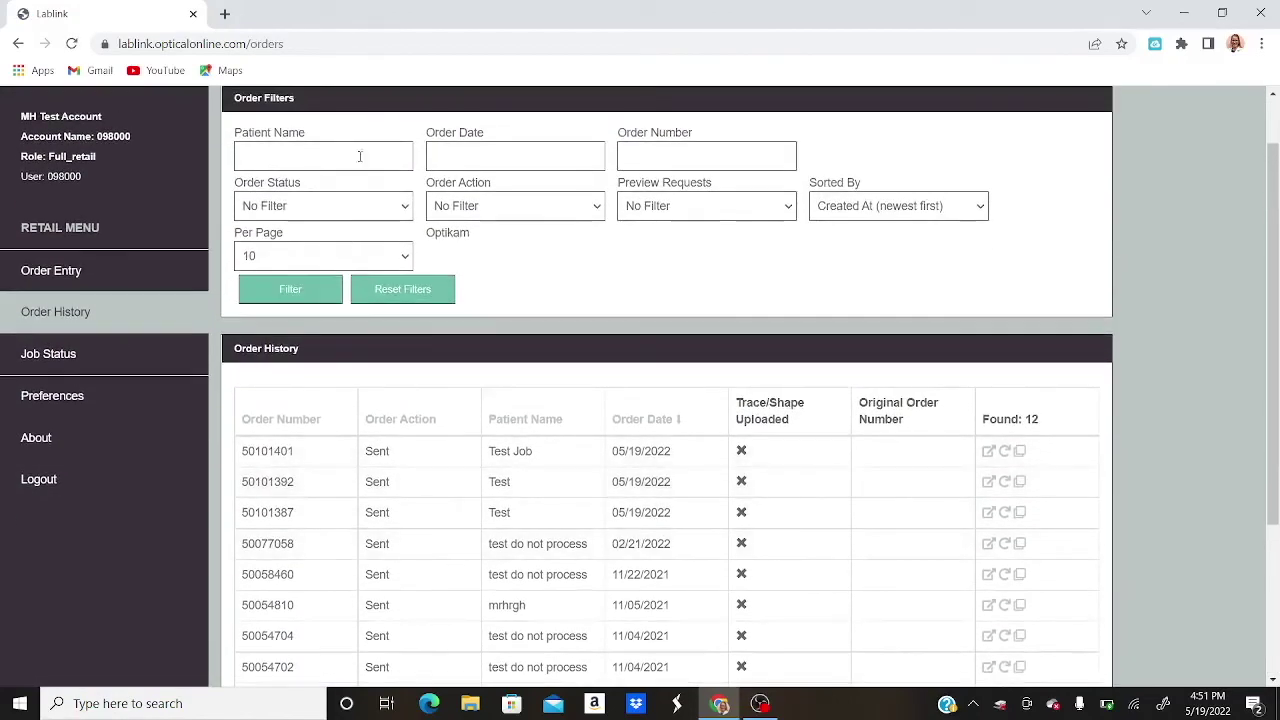
pyautogui.scroll(-2, 609, 348)
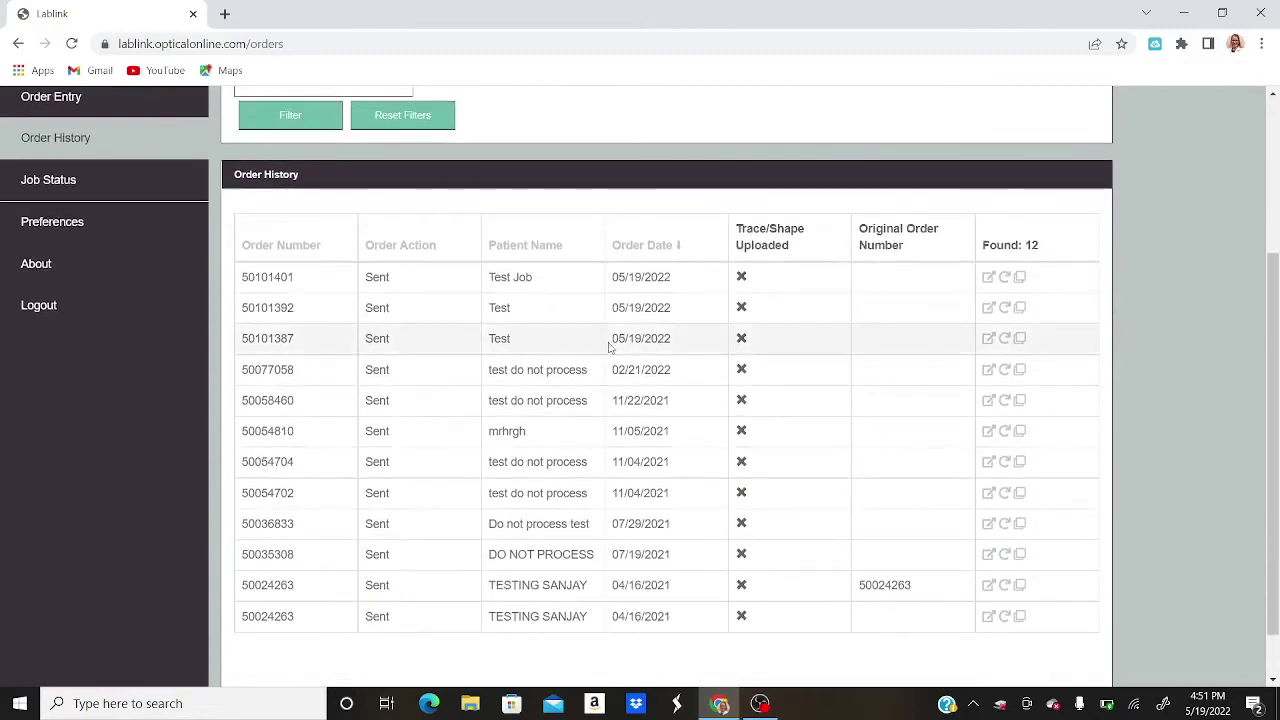
# Review the Test Job order's full details, then return to the order history list
pyautogui.click(989, 279)
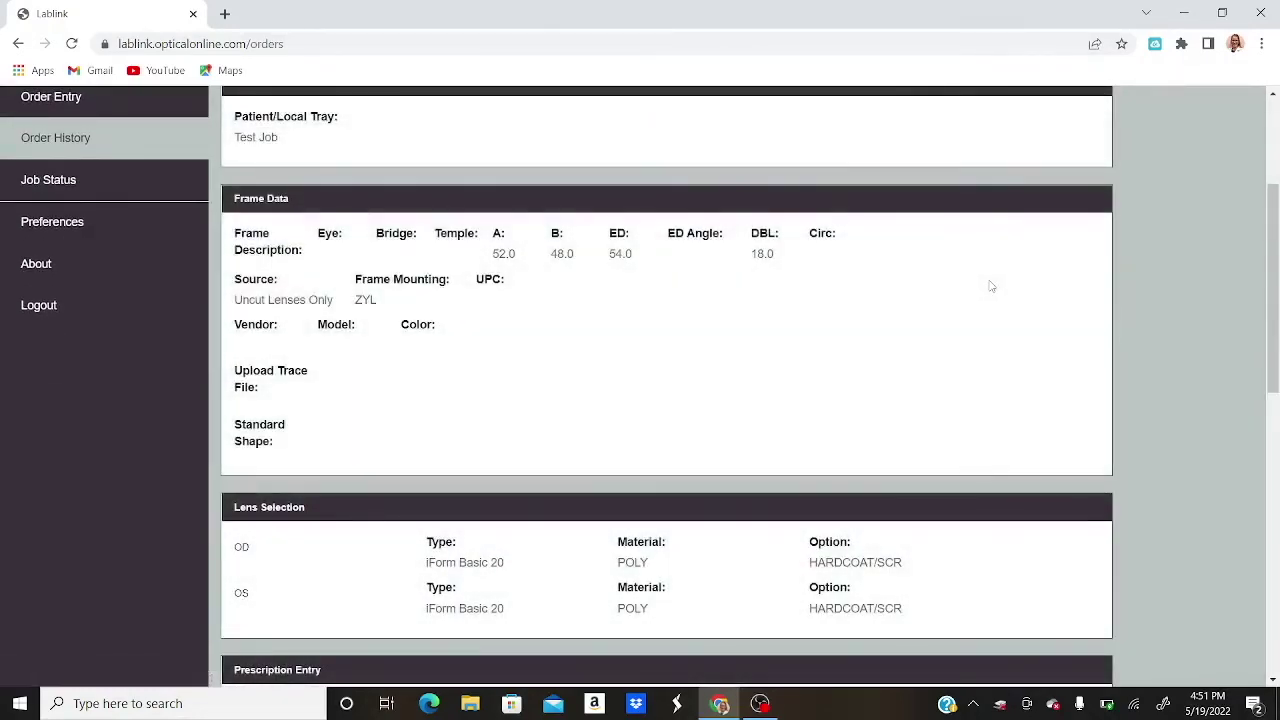
pyautogui.scroll(-2, 991, 286)
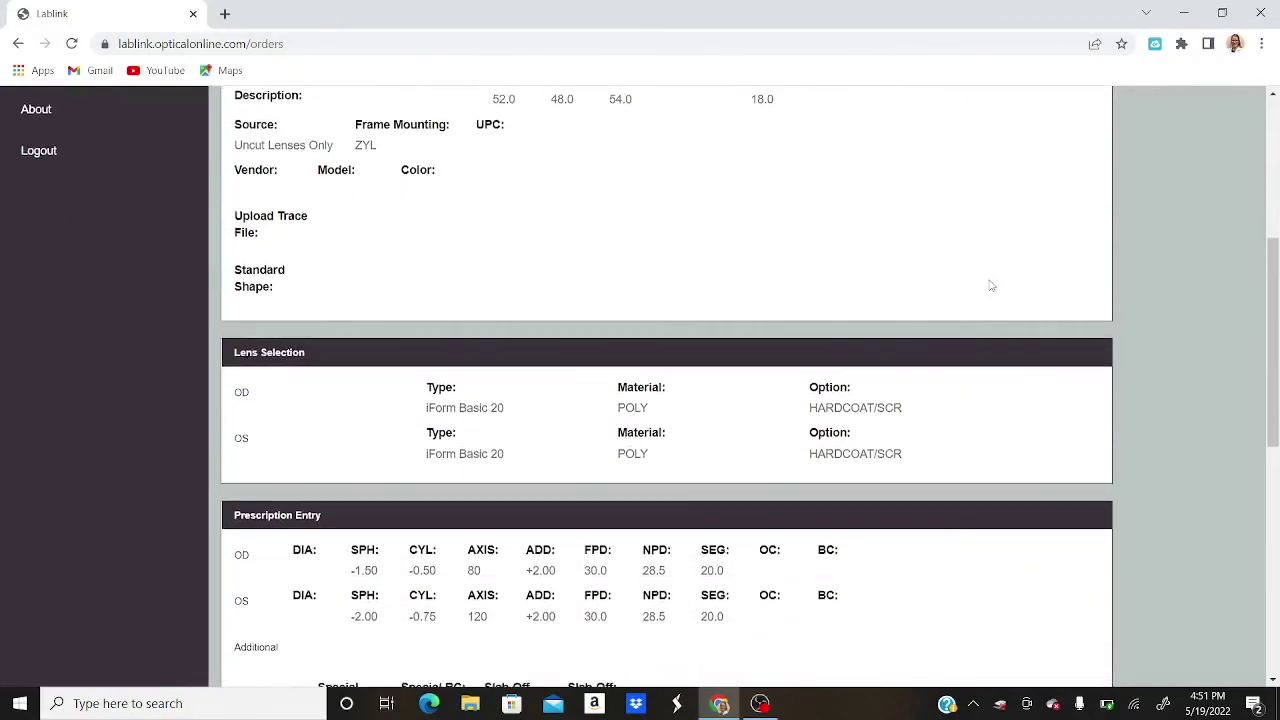
pyautogui.scroll(-4, 990, 281)
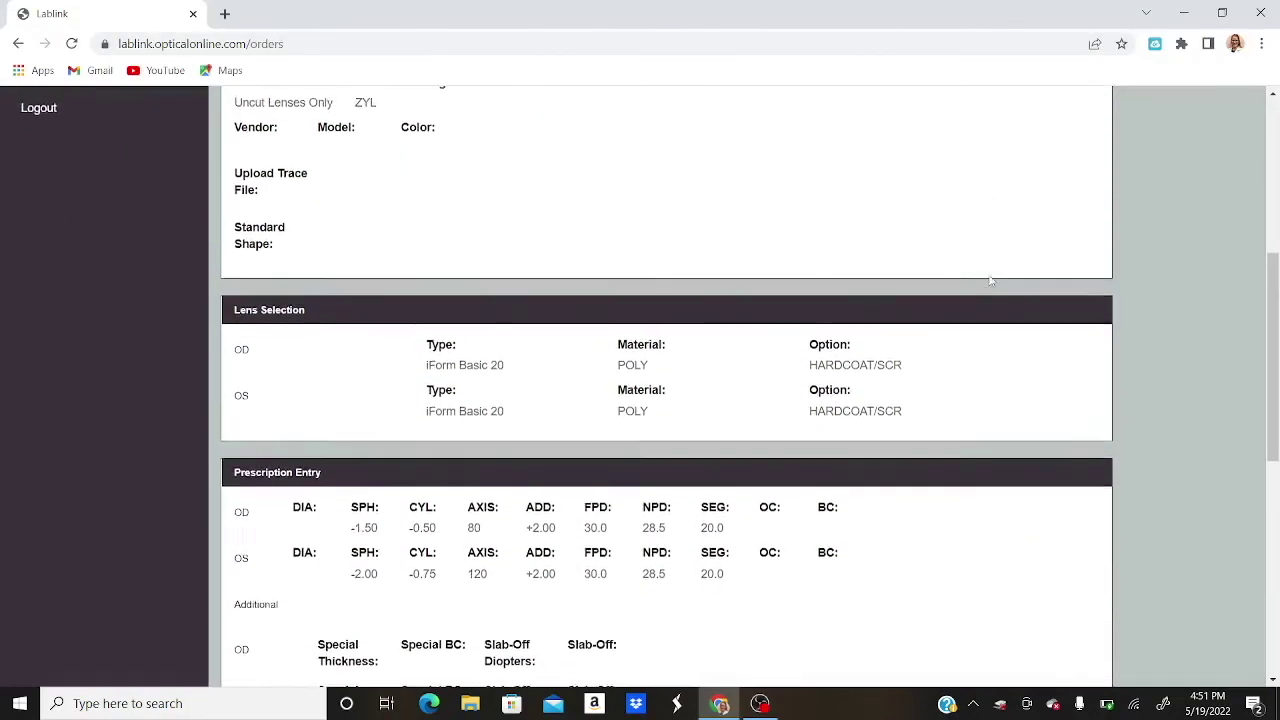
pyautogui.scroll(-2, 990, 281)
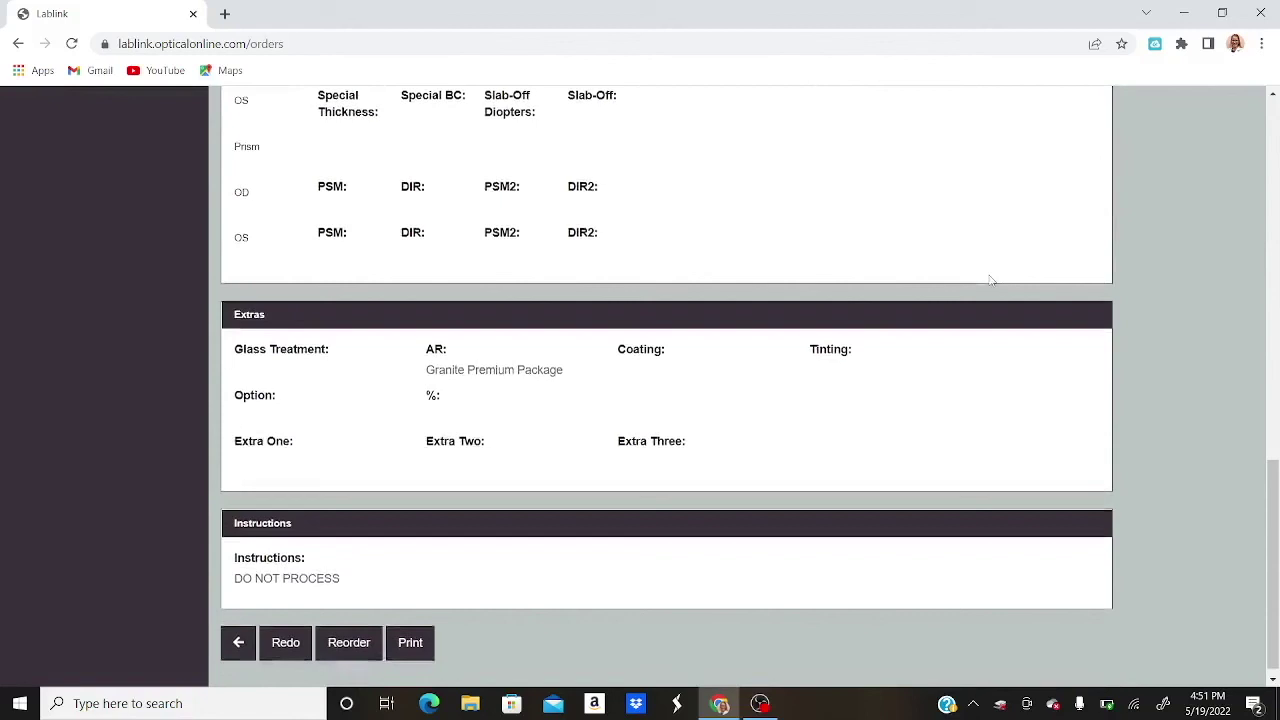
pyautogui.scroll(-1, 990, 281)
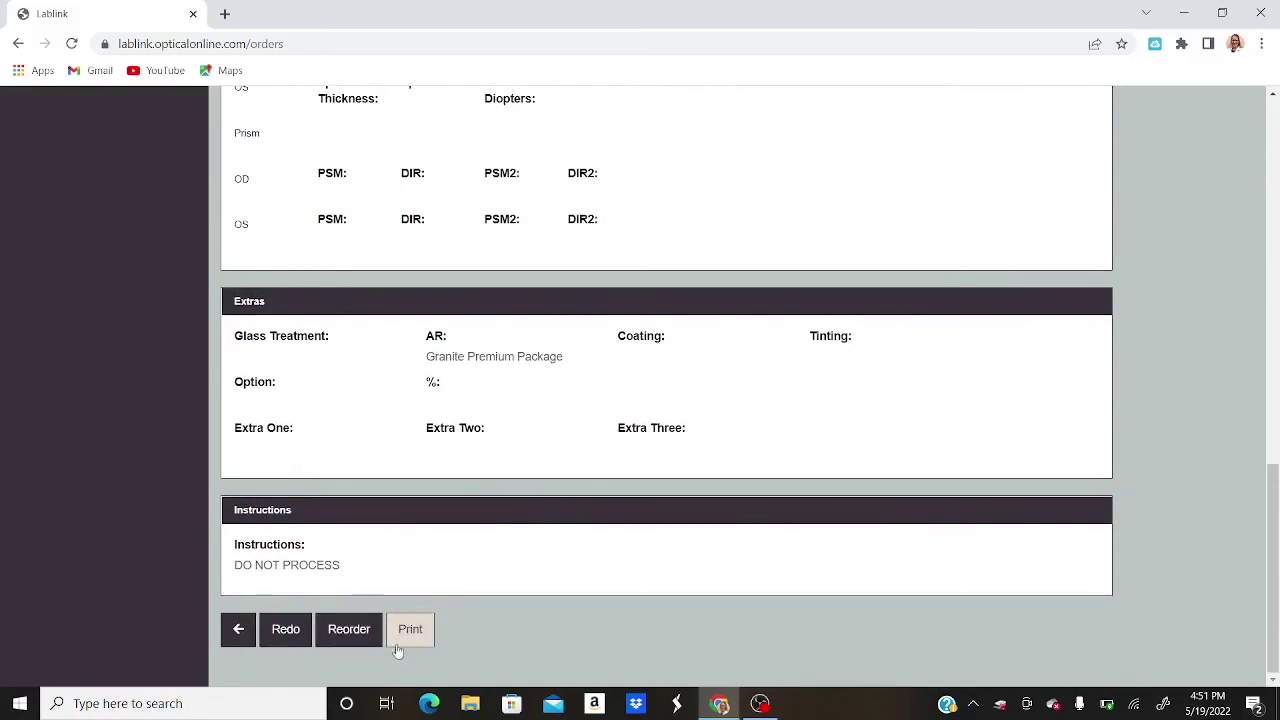
pyautogui.click(231, 643)
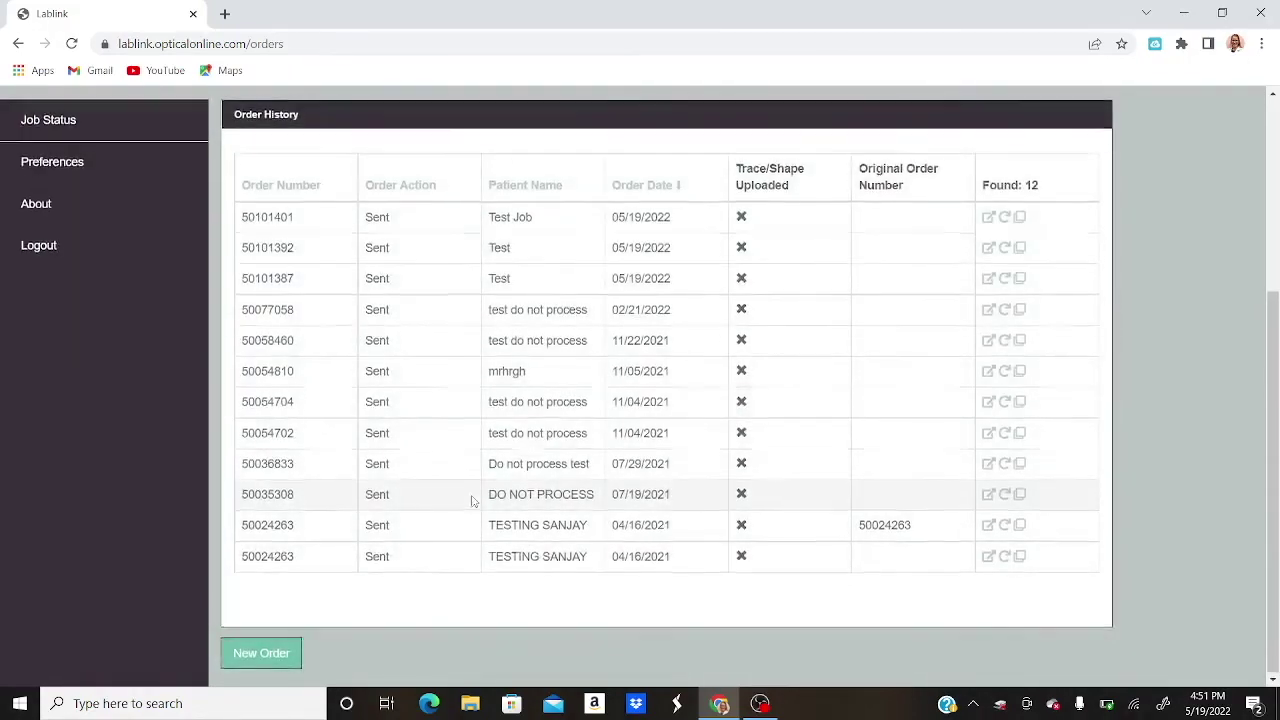
# Return to the MH Optical Labs home page on mhoptical.com
pyautogui.scroll(2, 471, 500)
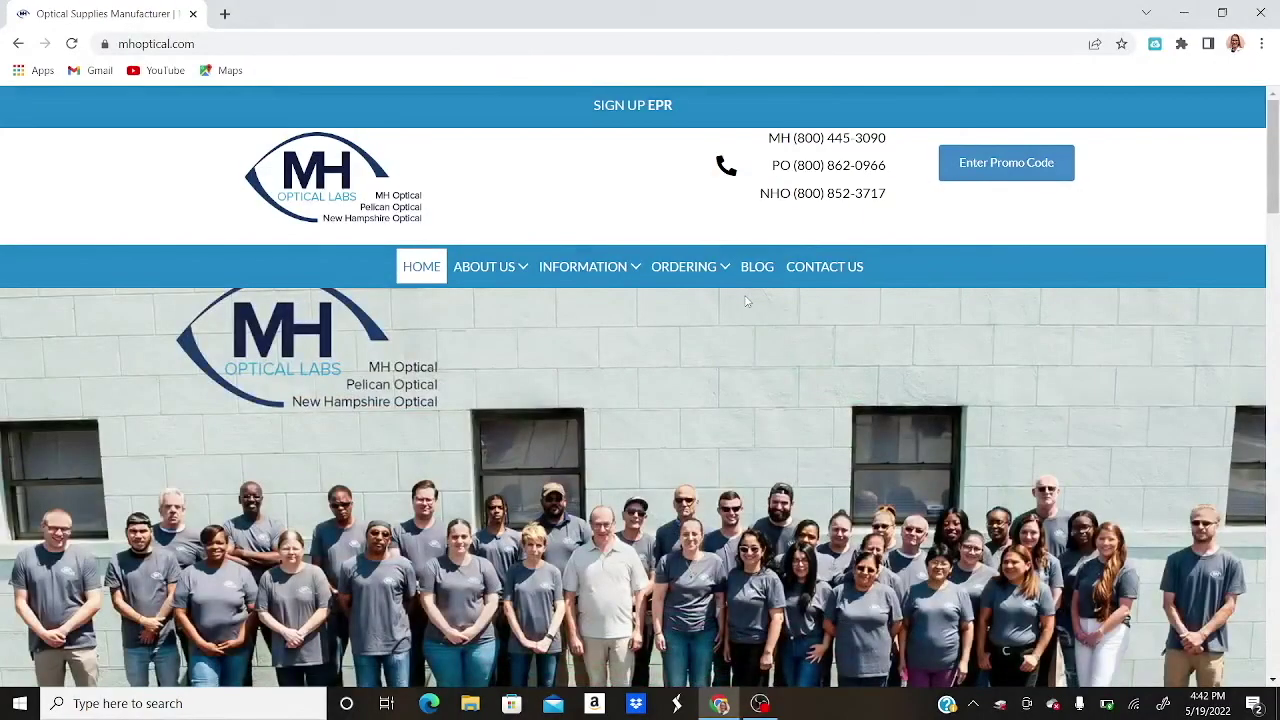